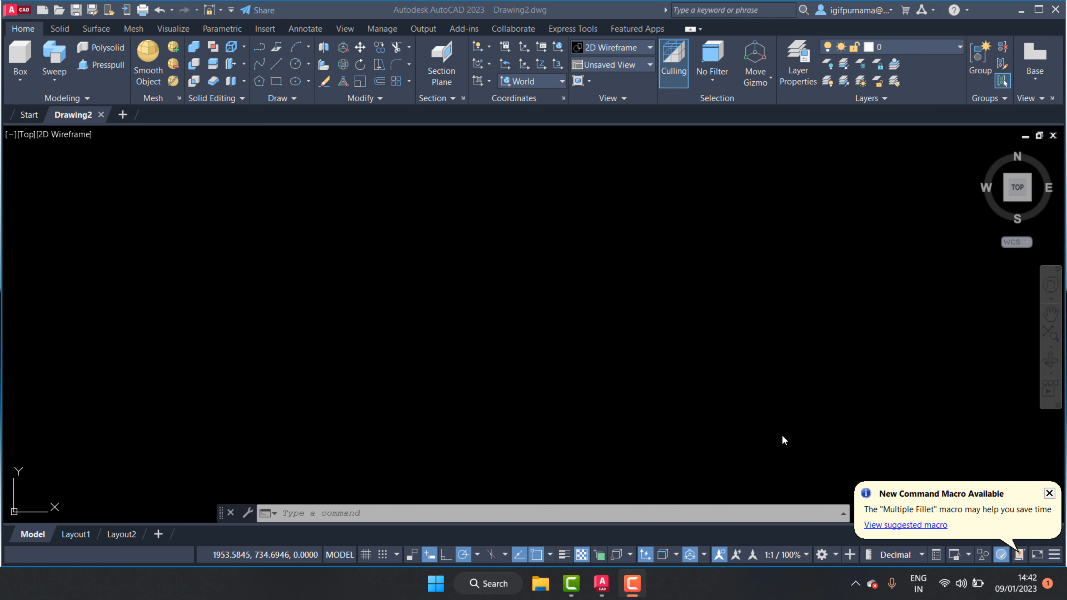
- Set the viewport to the SW Isometric view
{"action": "left_click", "coordinate": [595, 320]}
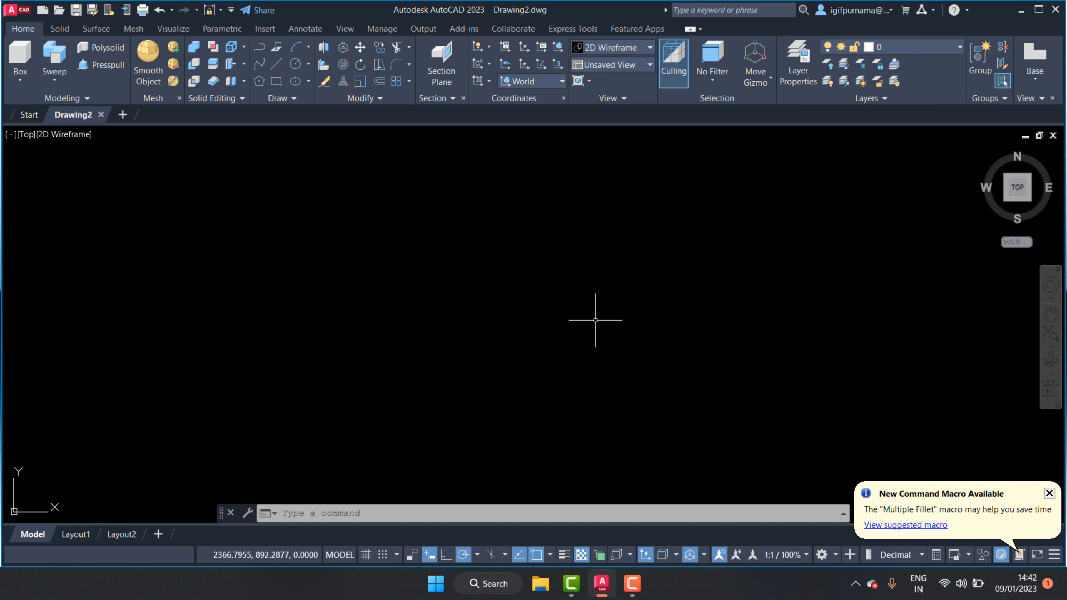
{"action": "left_click", "coordinate": [598, 67]}
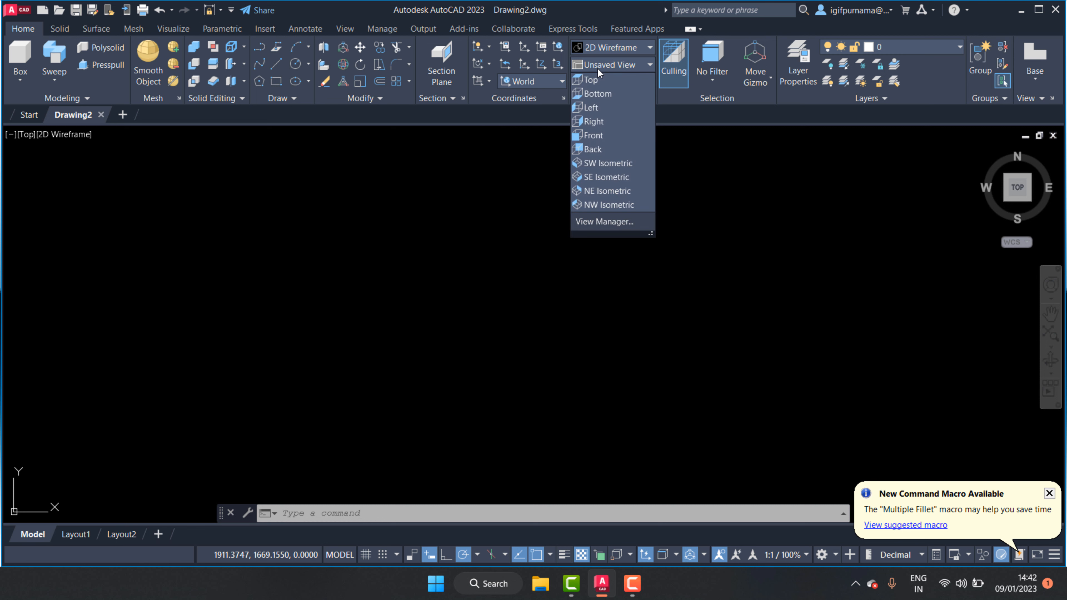
{"action": "left_click", "coordinate": [604, 164]}
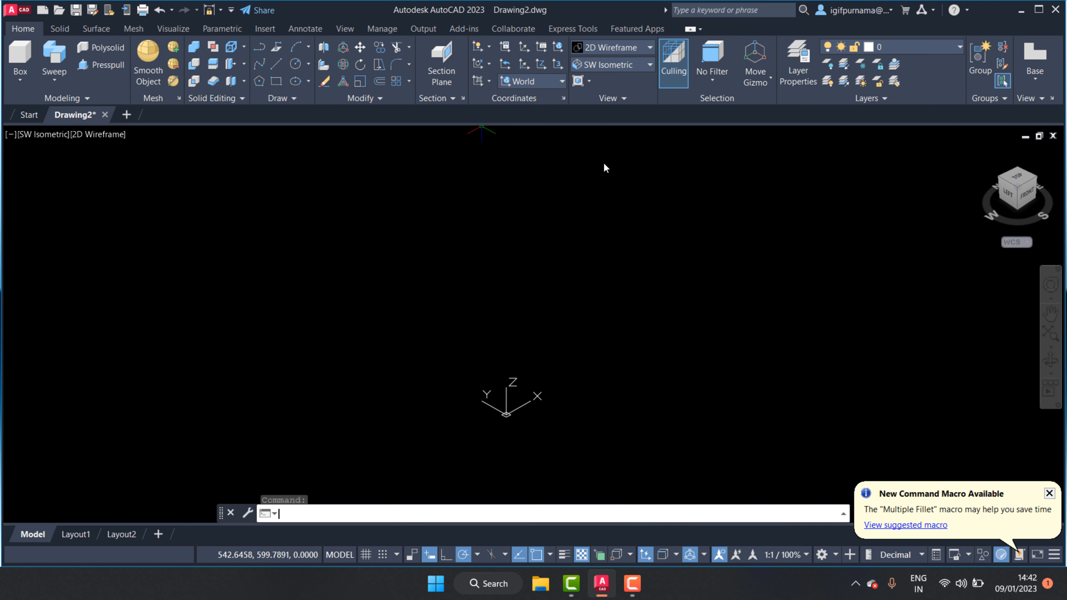
- Start a line path in open space with 100-unit segments along +X, up +Z and along −Y
{"action": "left_click", "coordinate": [277, 65]}
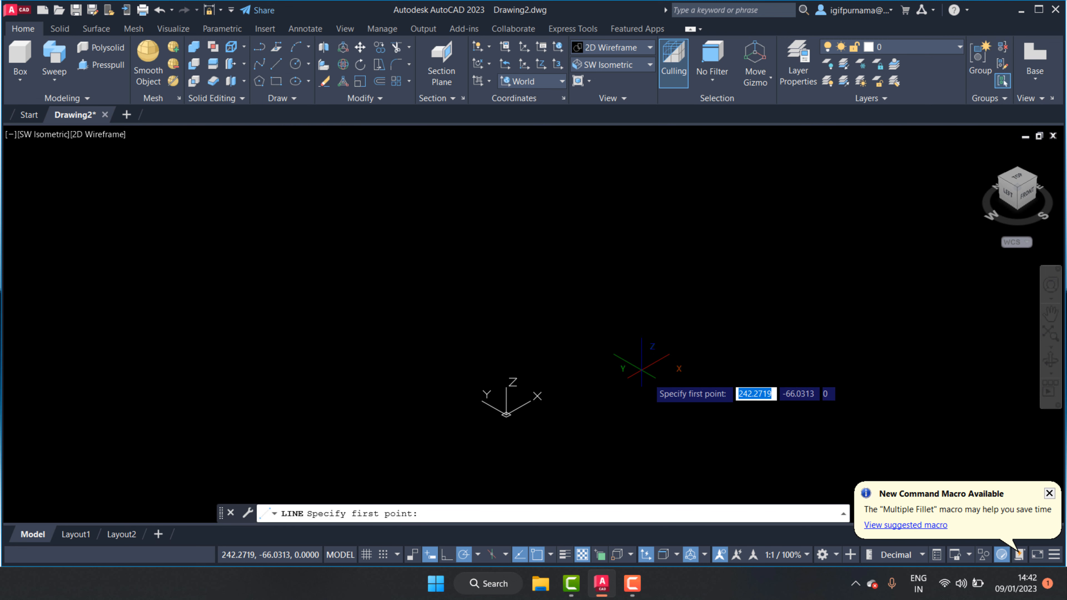
{"action": "left_click", "coordinate": [559, 368]}
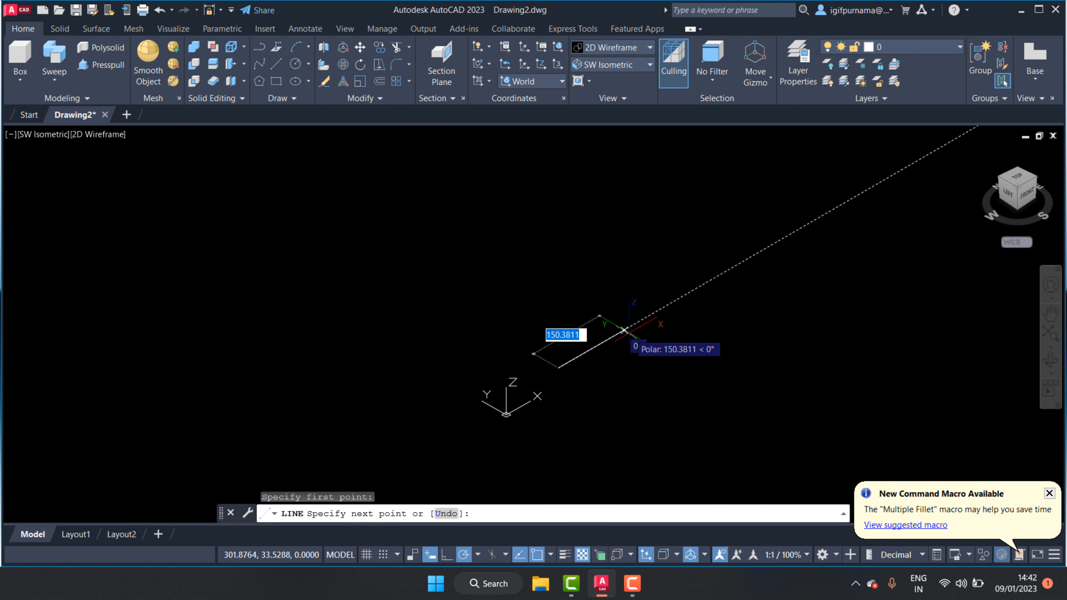
{"action": "type", "text": "100"}
{"action": "key", "text": "Return"}
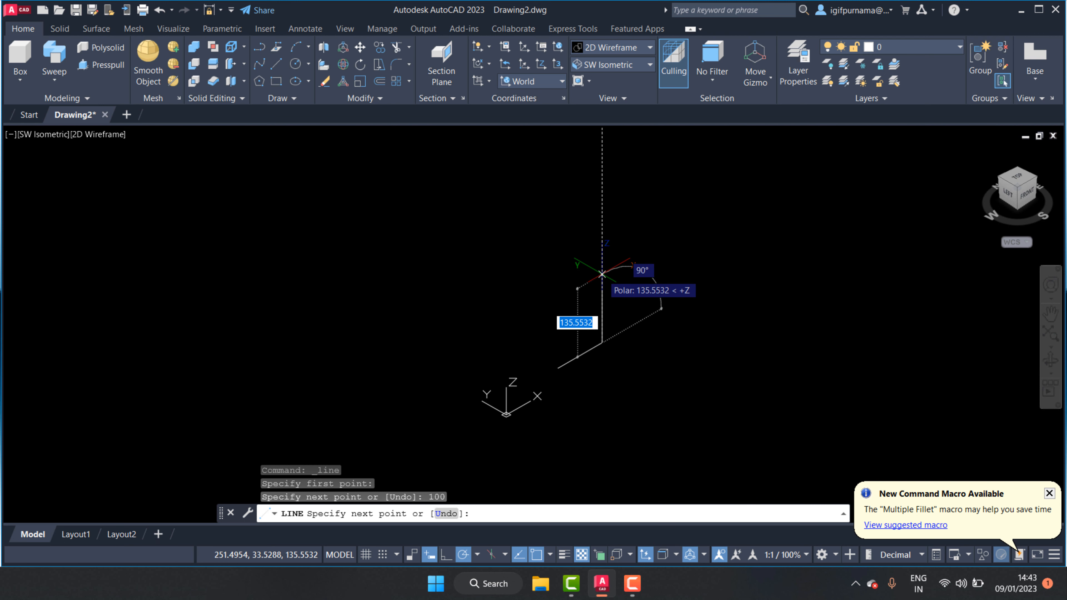
{"action": "type", "text": "100"}
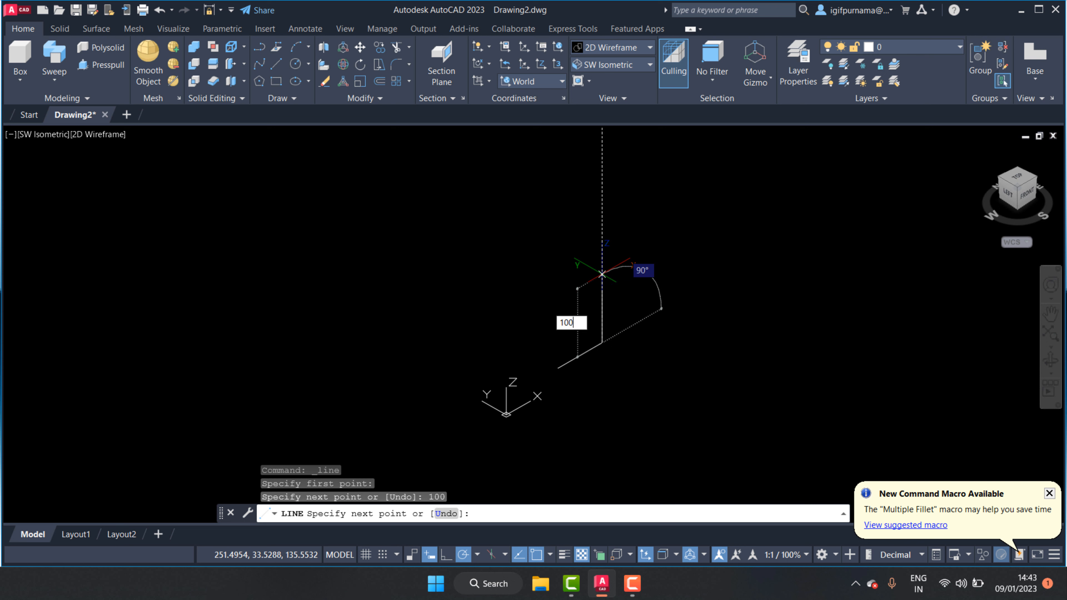
{"action": "key", "text": "Return"}
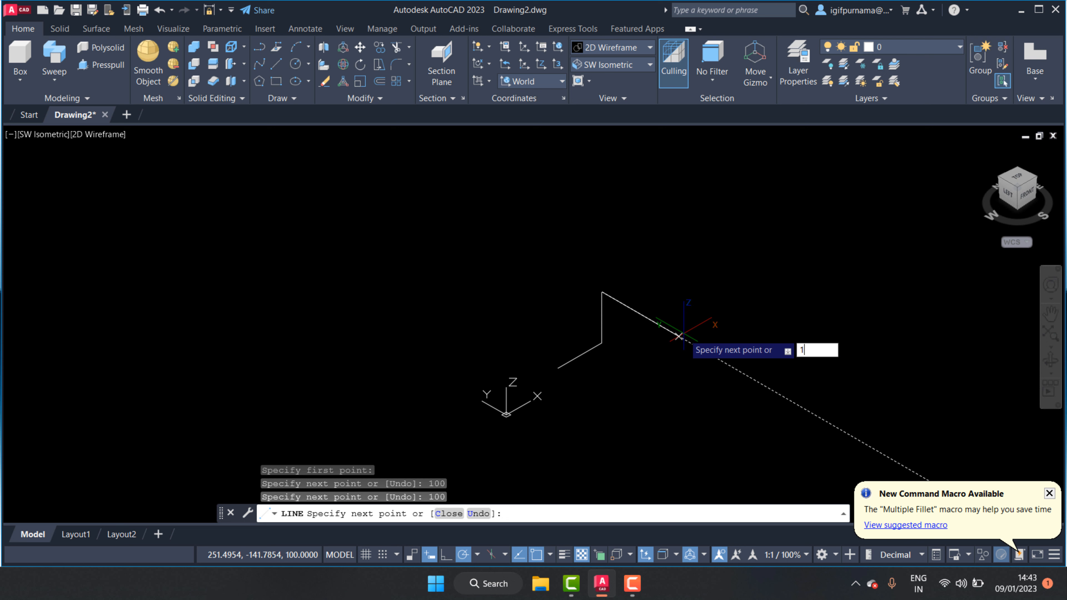
{"action": "type", "text": "100"}
{"action": "key", "text": "Return"}
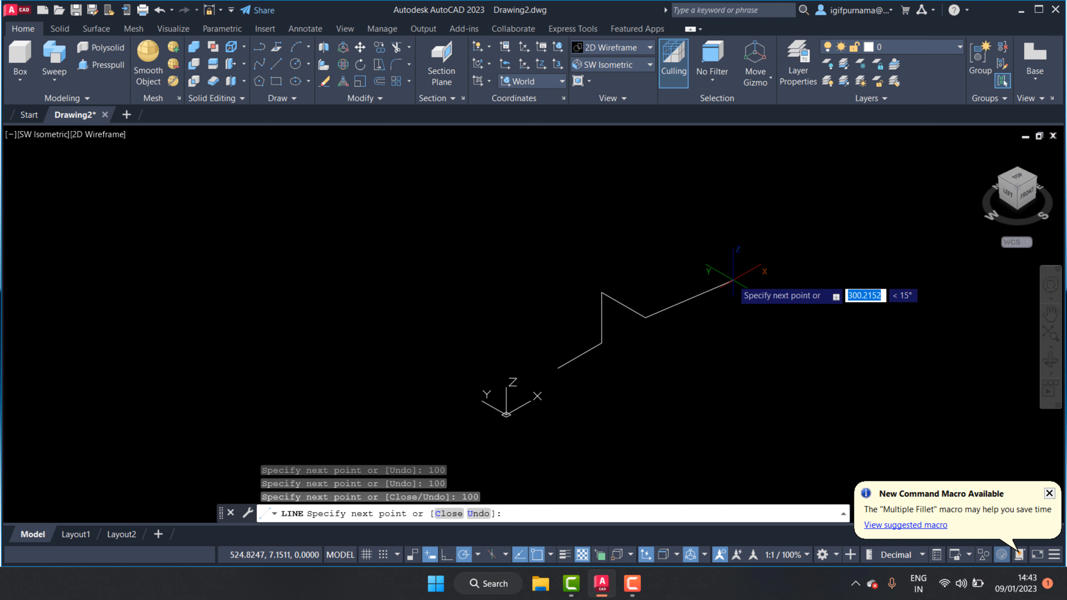
- Continue the line path with a 100-unit segment along +X and a 100-unit segment along +Y
{"action": "type", "text": "100"}
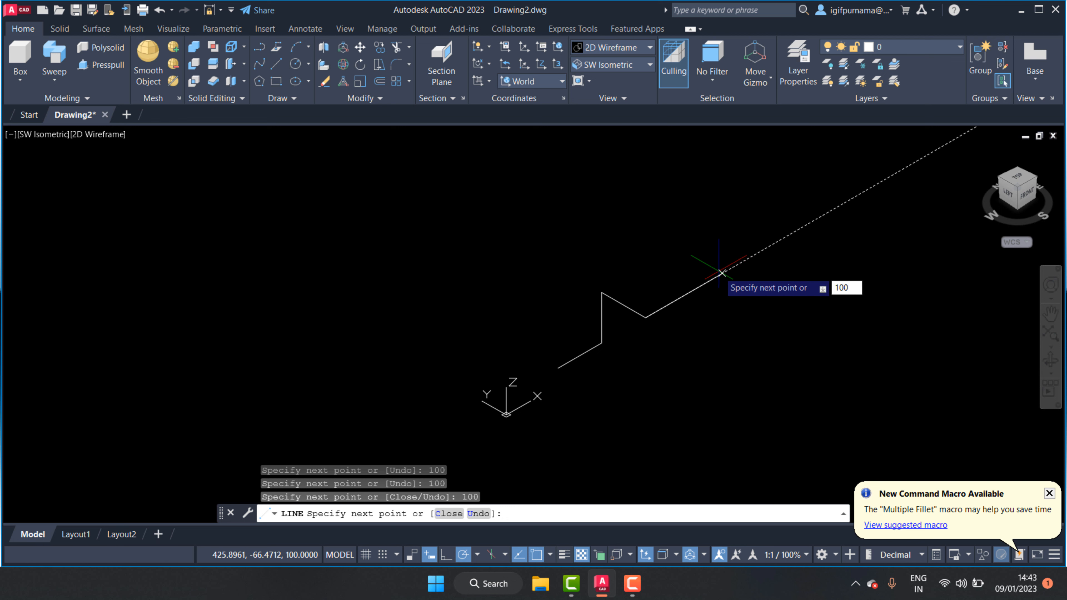
{"action": "key", "text": "Return"}
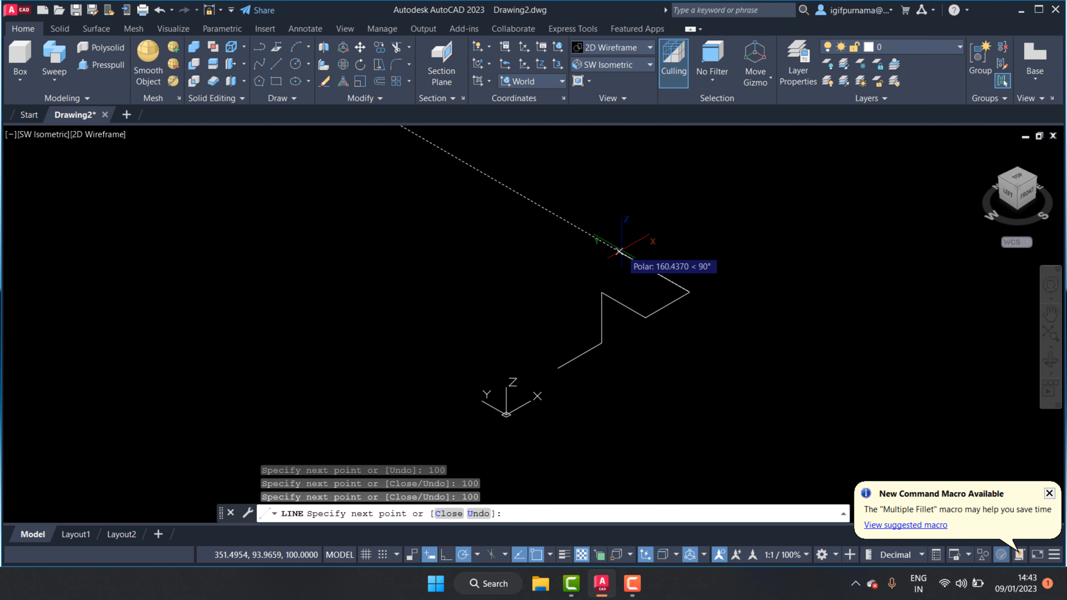
{"action": "type", "text": "100"}
{"action": "key", "text": "Return"}
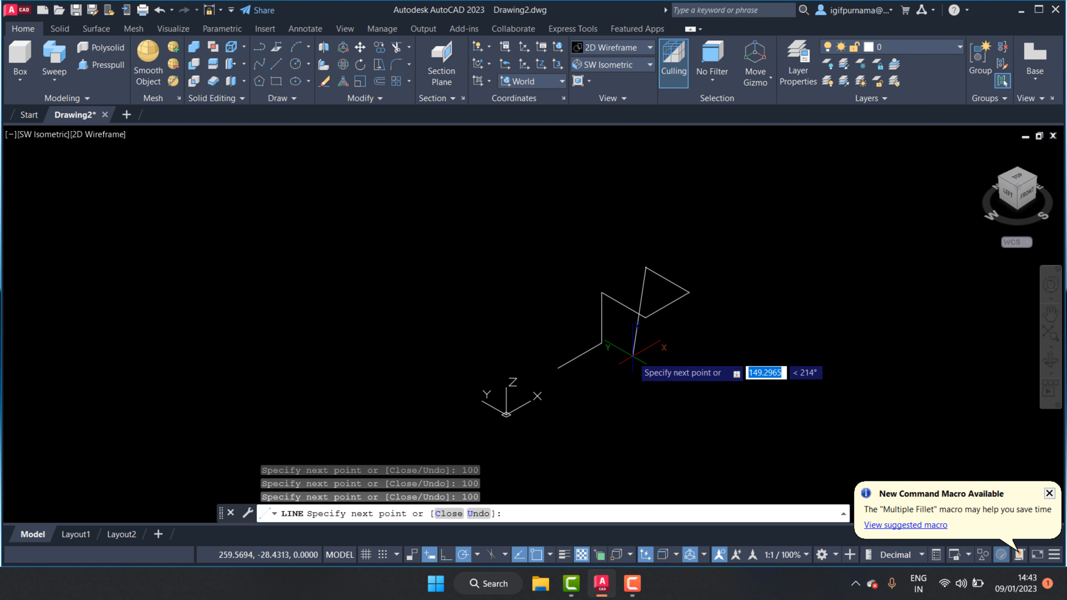
- Finish the line path with segments of 199 units down −Z, 150 units along +Y and 100 units up +Z
{"action": "type", "text": "1"}
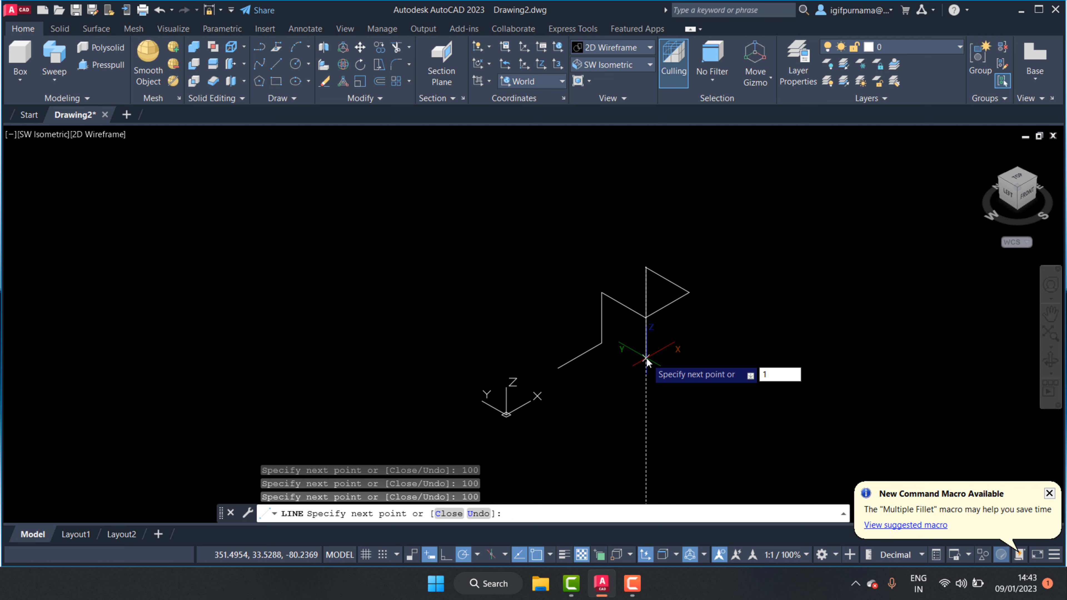
{"action": "type", "text": "99"}
{"action": "key", "text": "Return"}
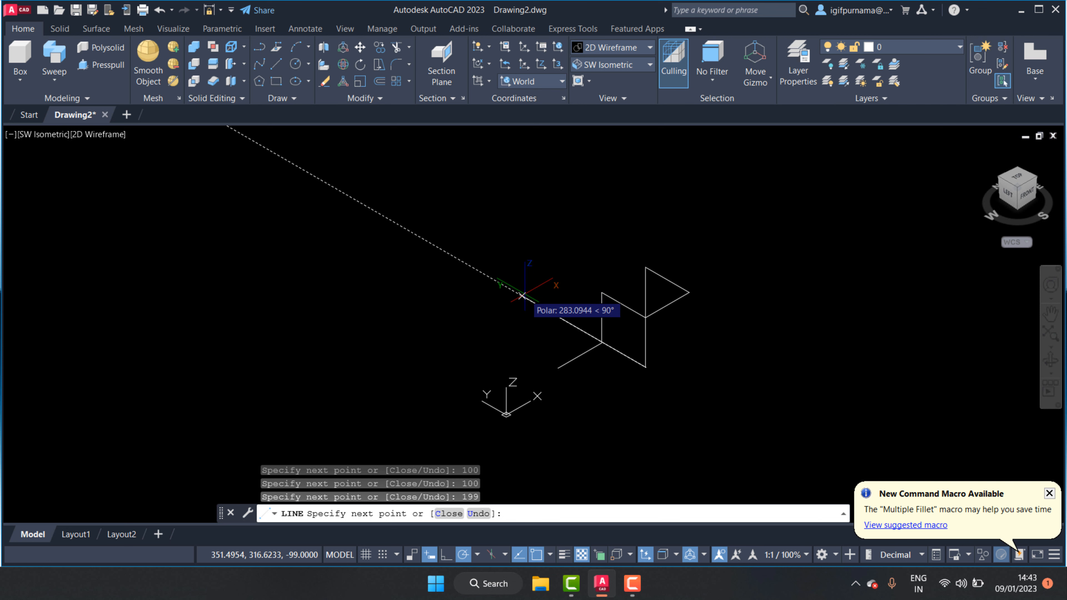
{"action": "type", "text": "150"}
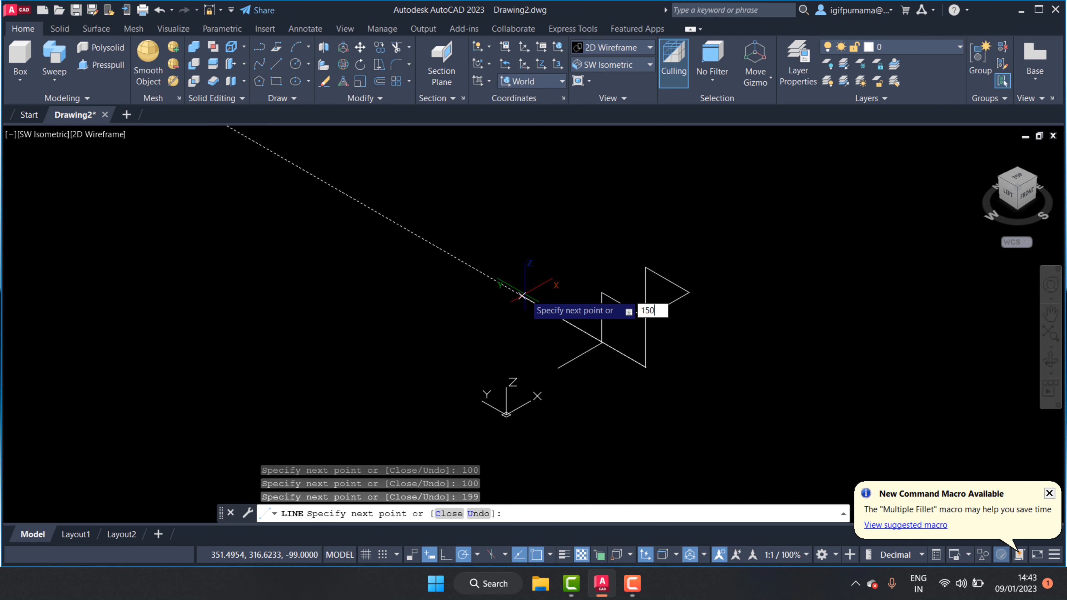
{"action": "key", "text": "Return"}
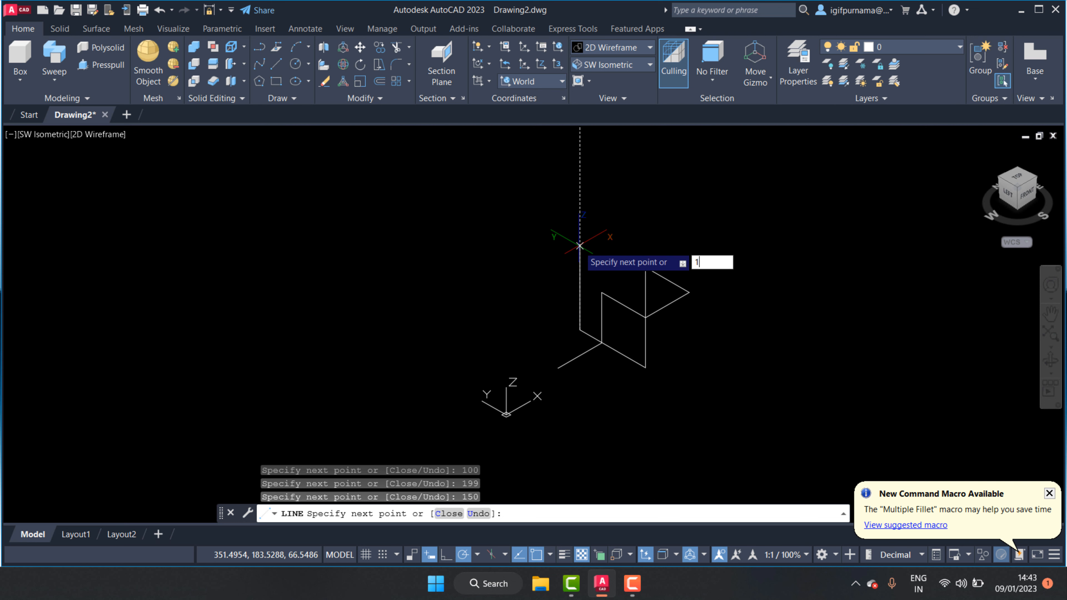
{"action": "key", "text": "Return"}
{"action": "key", "text": "Return"}
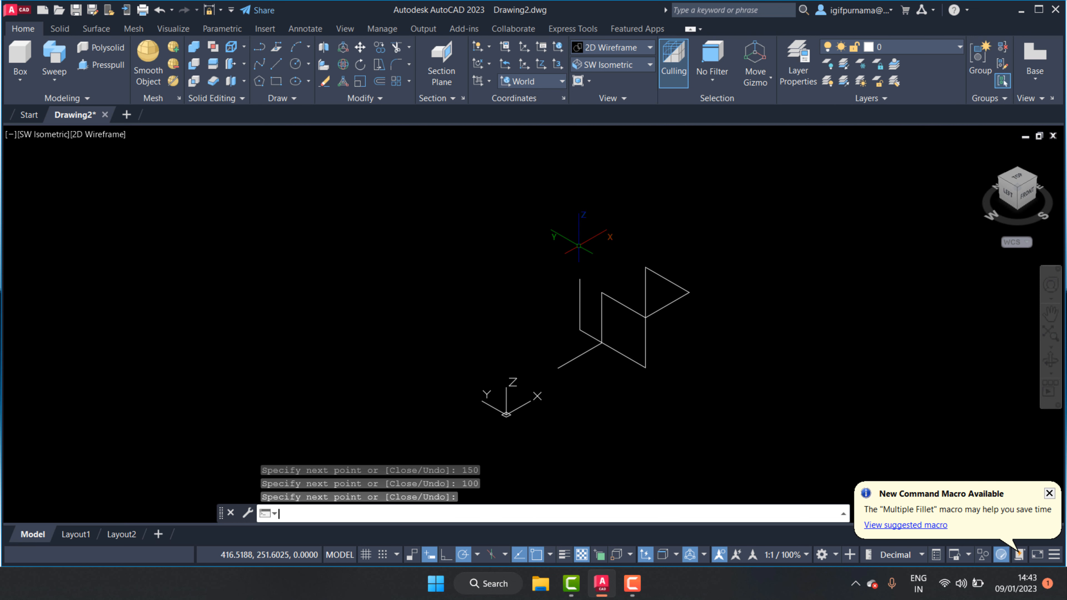
- Turn the model to the orthographic Left view
{"action": "scroll", "coordinate": [616, 332], "scroll_direction": "up", "scroll_amount": 4}
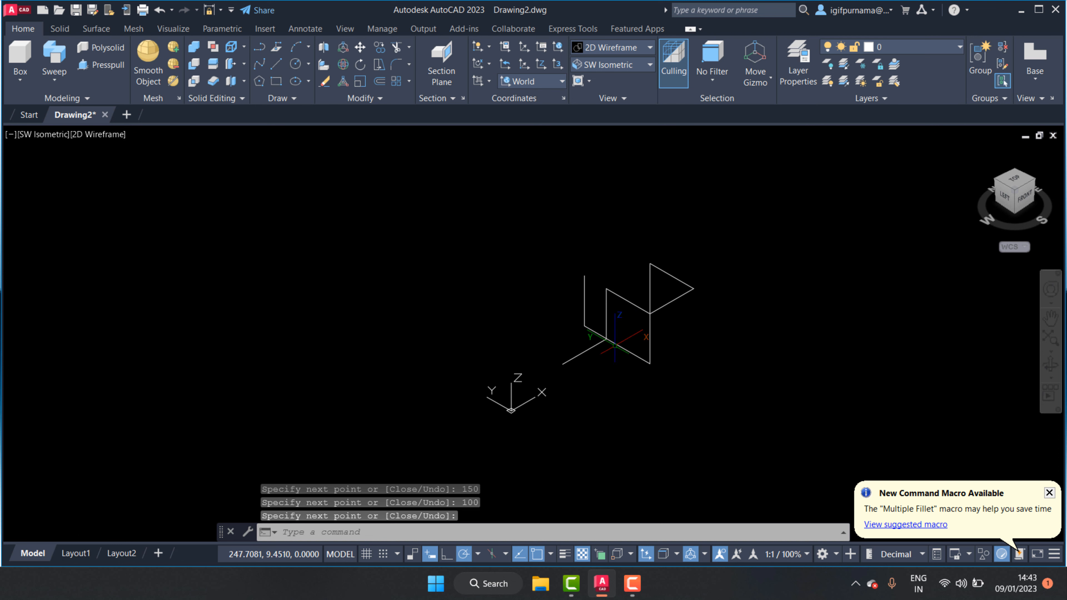
{"action": "scroll", "coordinate": [611, 343], "scroll_direction": "down", "scroll_amount": 1}
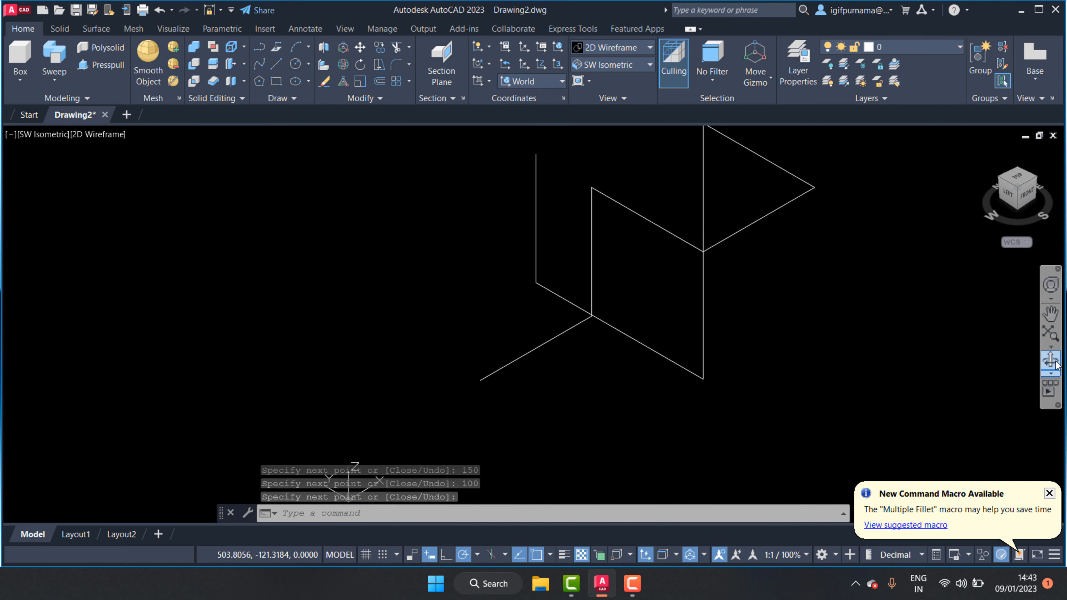
{"action": "middle_click_drag", "start_coordinate": [863, 319], "coordinate": [729, 303], "text": "shift"}
{"action": "right_click", "coordinate": [729, 302]}
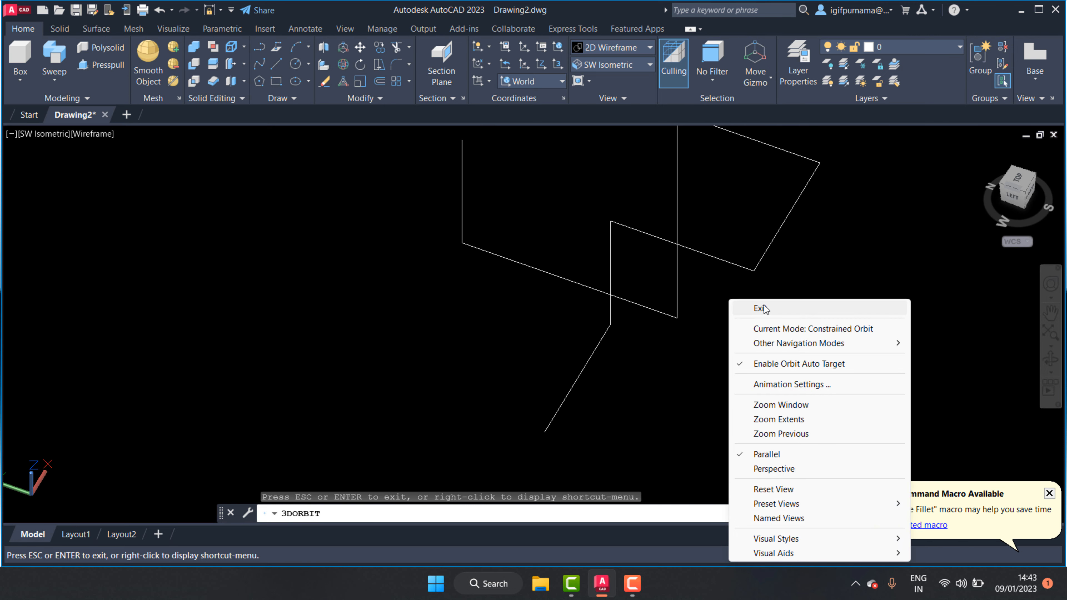
{"action": "left_click", "coordinate": [755, 305]}
{"action": "left_click", "coordinate": [1007, 203]}
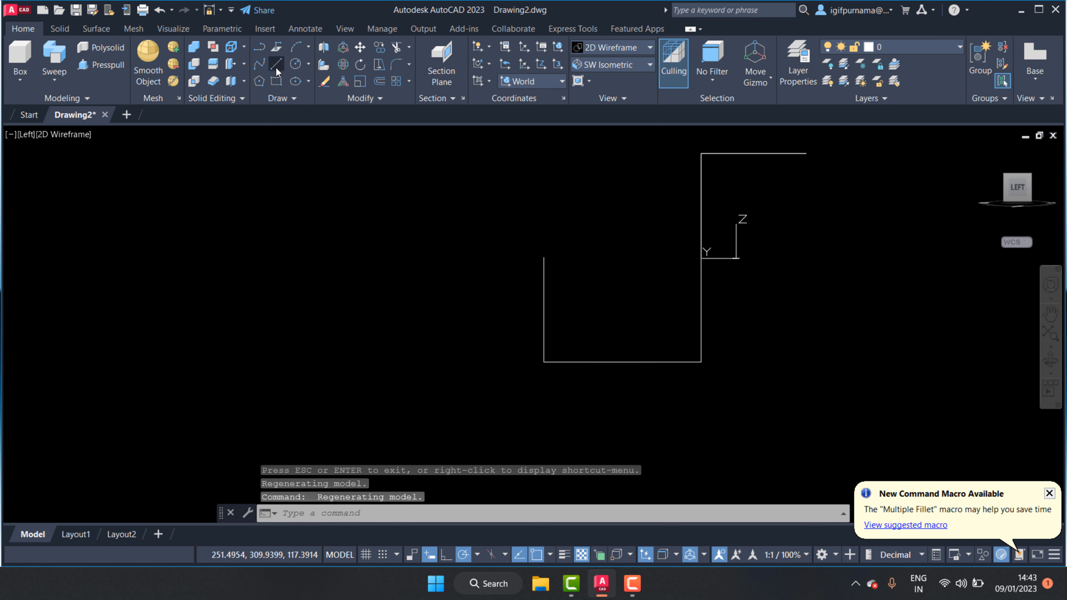
{"action": "left_click", "coordinate": [276, 64]}
{"action": "left_click", "coordinate": [544, 257]}
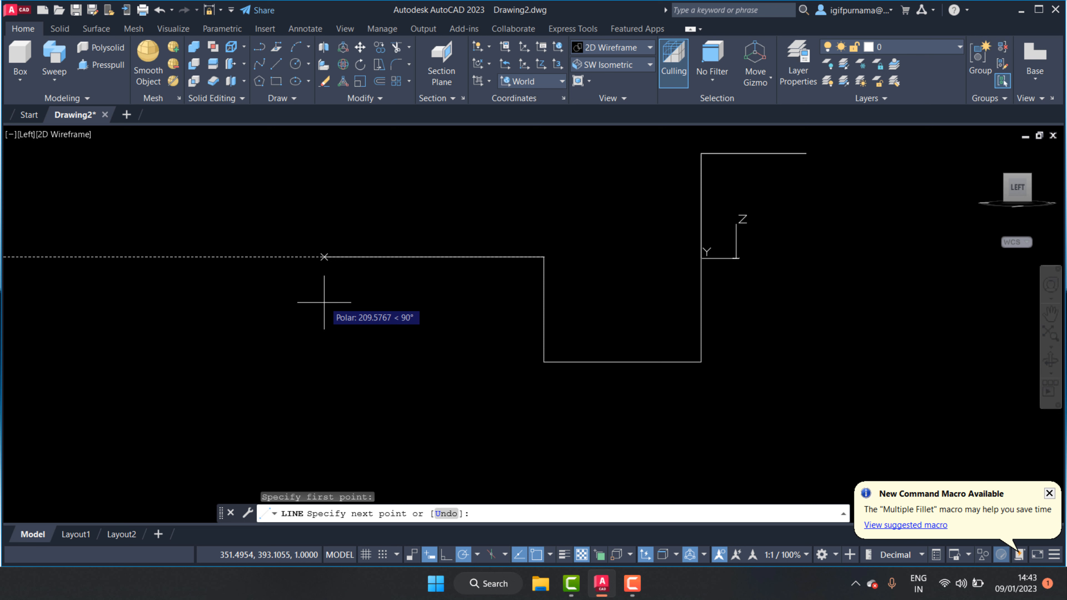
{"action": "key", "text": "Escape"}
- Align the UCS with the current Left view
{"action": "left_click", "coordinate": [528, 85]}
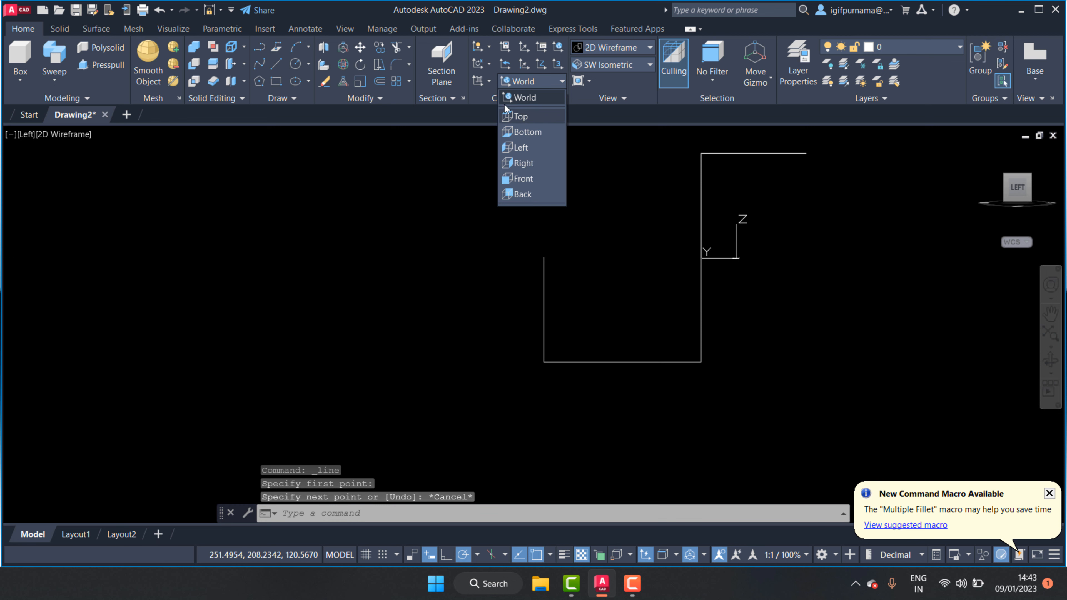
{"action": "left_click", "coordinate": [520, 98]}
{"action": "left_click", "coordinate": [490, 83]}
{"action": "left_click", "coordinate": [486, 131]}
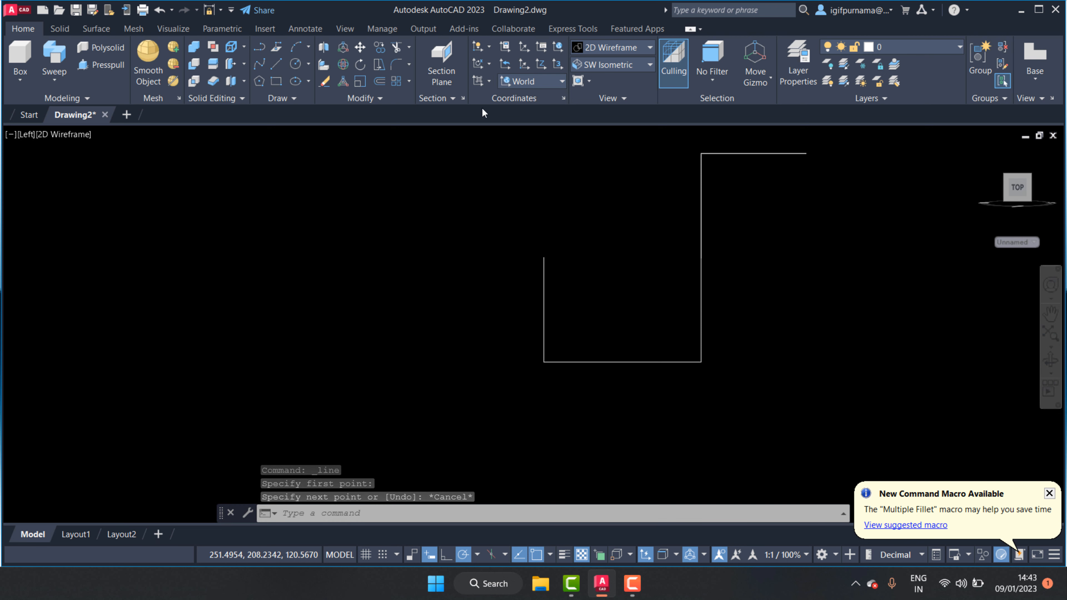
- From the path's open end, draw a diagonal line about 192 units toward −X, level with the lower corner, and a 100-unit line along −X
{"action": "type", "text": "l"}
{"action": "key", "text": "Return"}
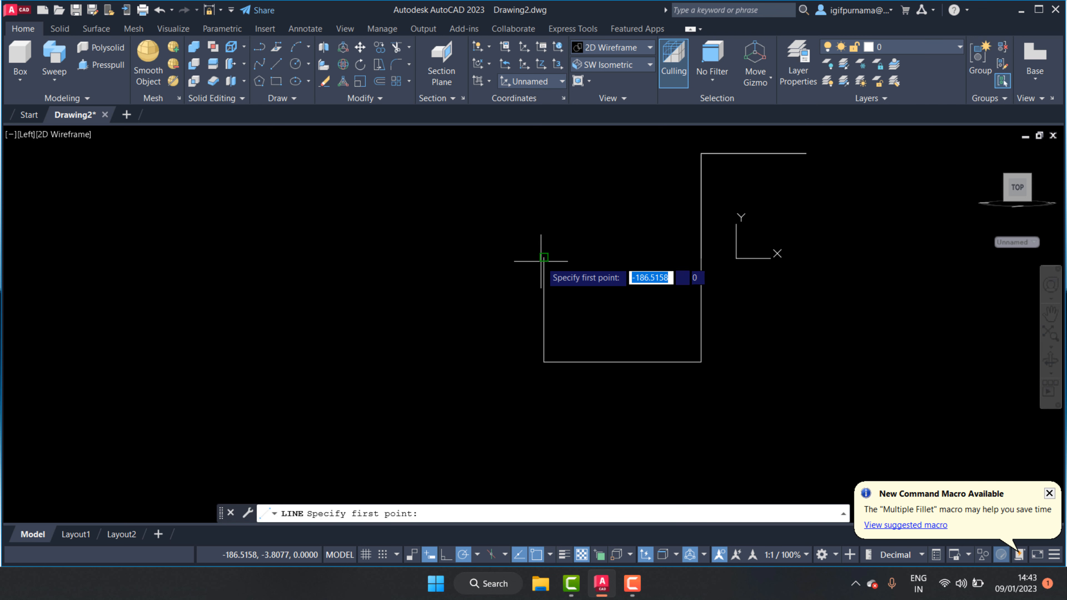
{"action": "left_click", "coordinate": [544, 257]}
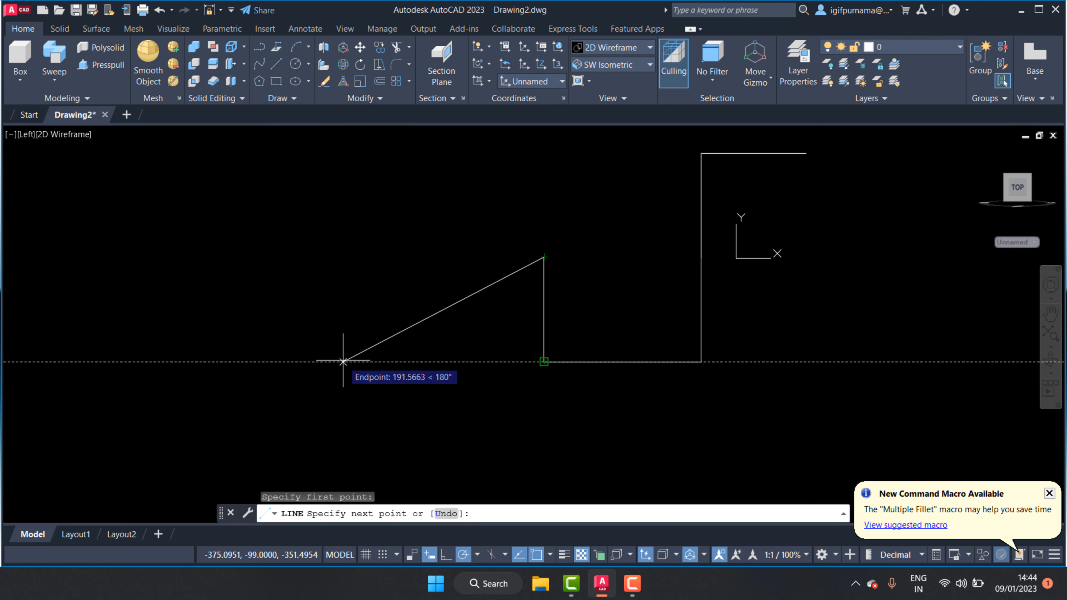
{"action": "left_click", "coordinate": [343, 361]}
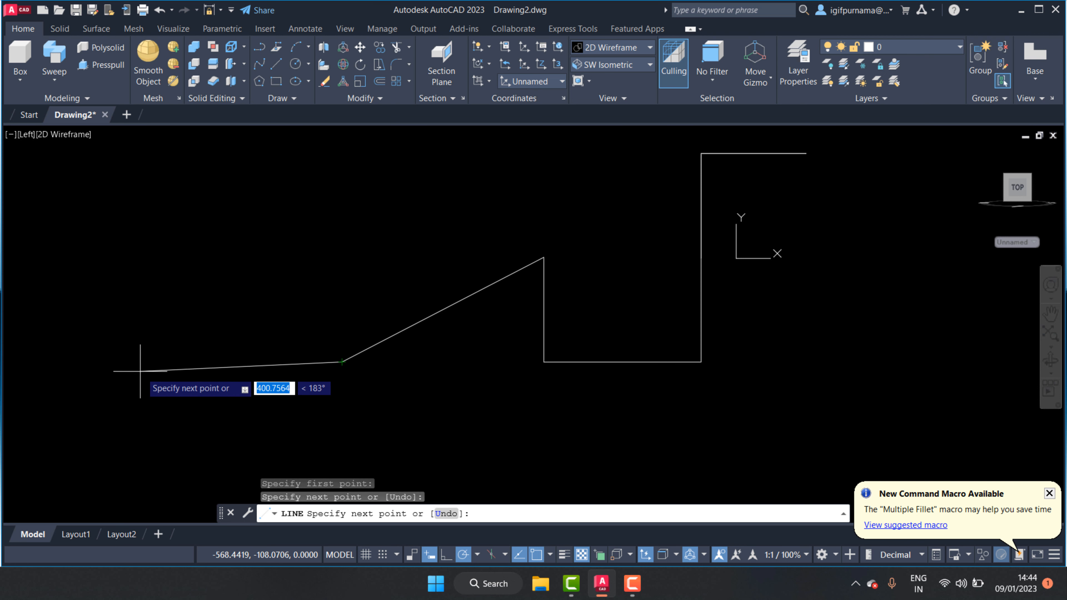
{"action": "type", "text": "1"}
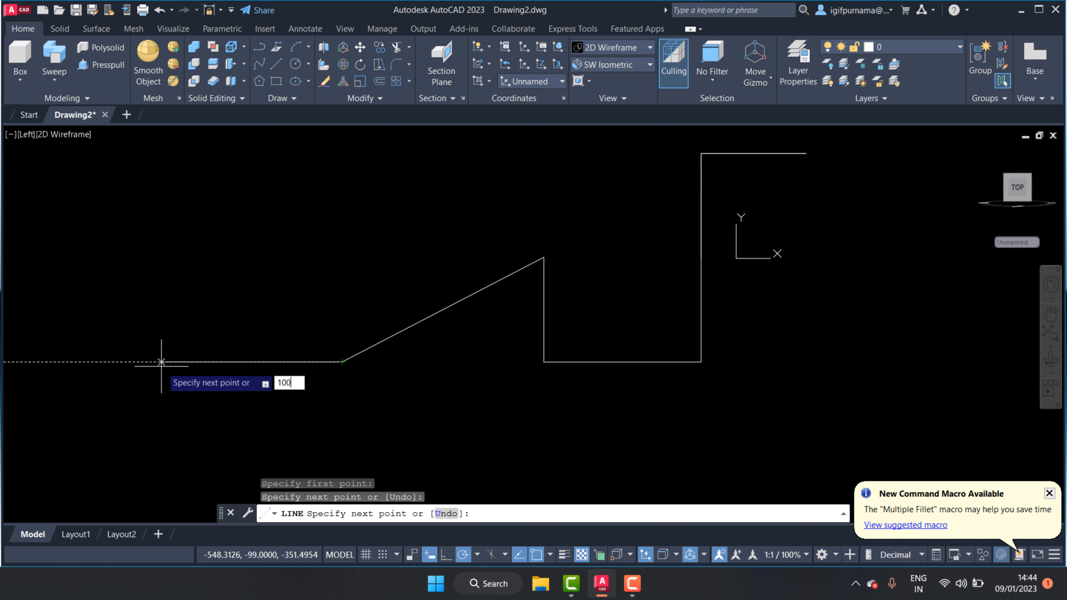
{"action": "type", "text": "00"}
{"action": "key", "text": "Return"}
{"action": "key", "text": "Return"}
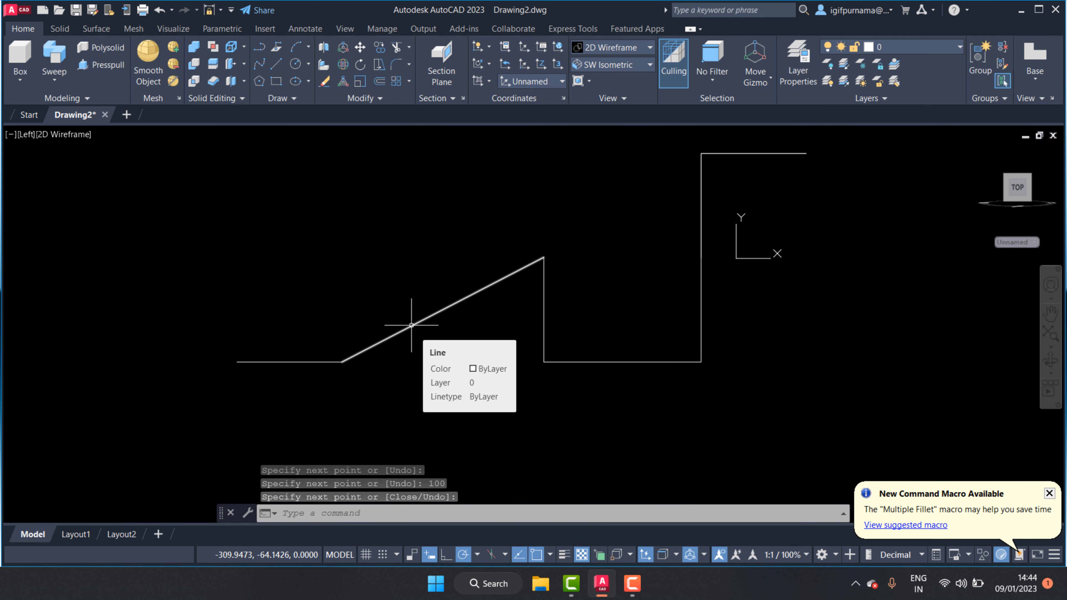
- Restore the SW Isometric view and orbit the model slightly so the overlapping path segments separate
{"action": "left_click", "coordinate": [596, 64]}
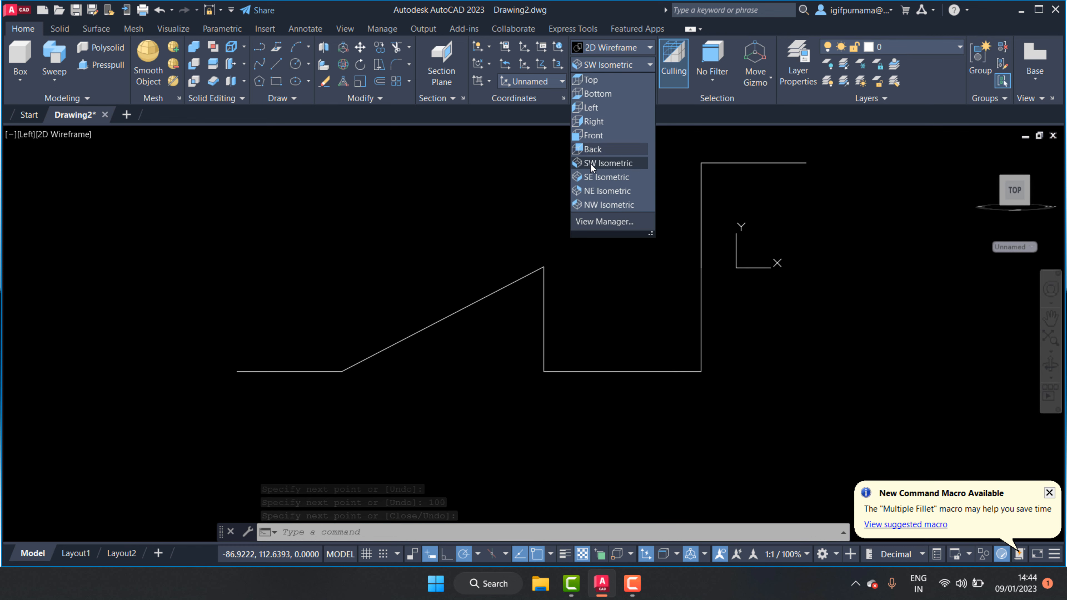
{"action": "left_click", "coordinate": [591, 165]}
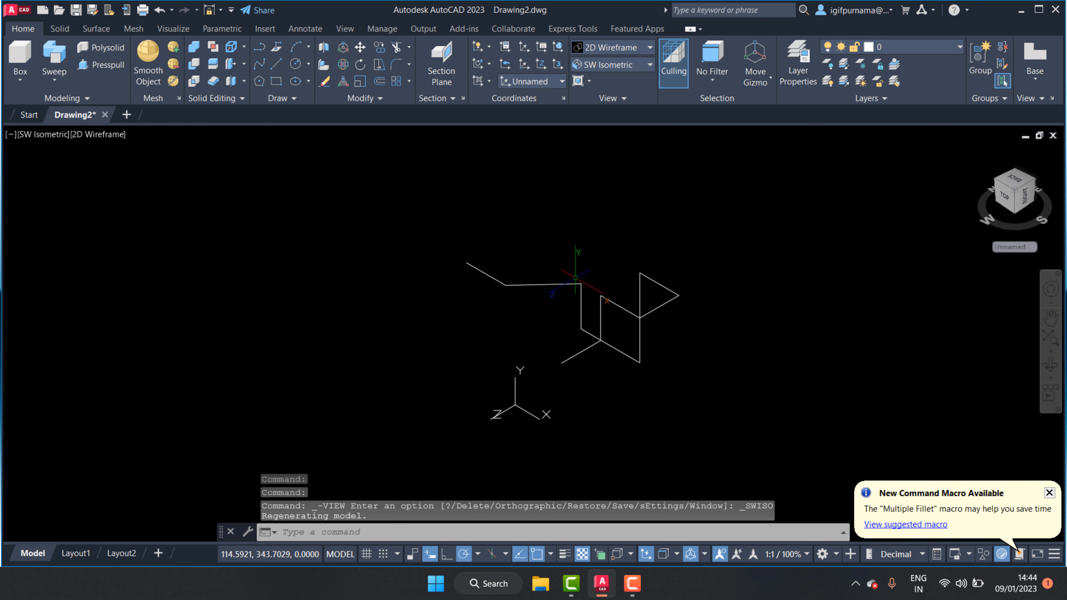
{"action": "left_click", "coordinate": [1050, 362]}
{"action": "mouse_move", "coordinate": [639, 263]}
{"action": "left_mouse_down"}
{"action": "mouse_move", "coordinate": [474, 238]}
{"action": "mouse_move", "coordinate": [700, 243]}
{"action": "mouse_move", "coordinate": [619, 264]}
{"action": "mouse_move", "coordinate": [638, 274]}
{"action": "mouse_move", "coordinate": [632, 348]}
{"action": "left_mouse_up"}
{"action": "scroll", "coordinate": [618, 337], "scroll_direction": "up", "scroll_amount": 3}
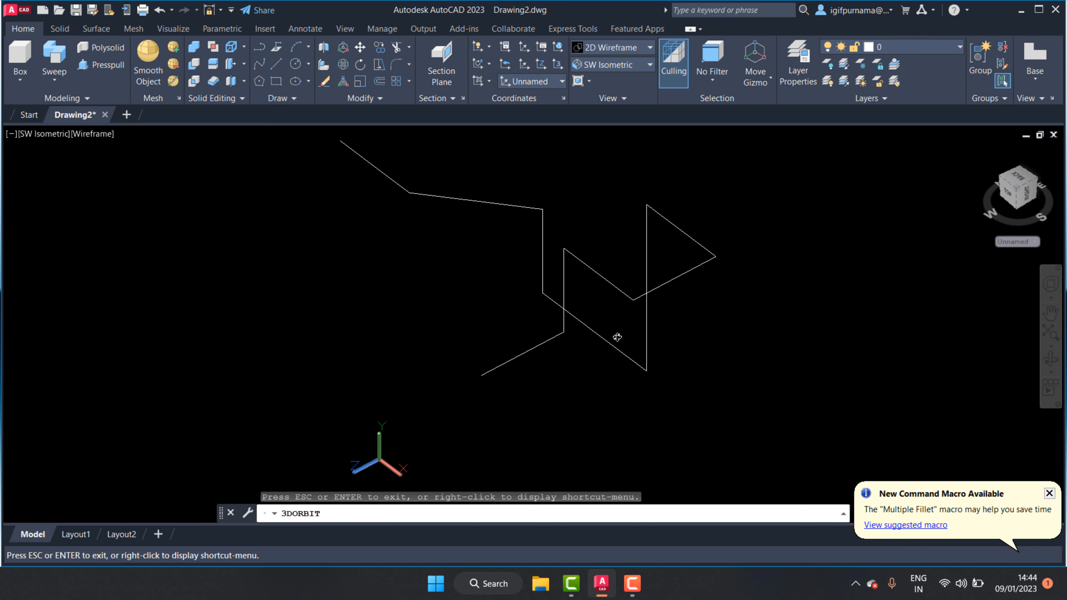
{"action": "right_click", "coordinate": [592, 170]}
{"action": "left_click", "coordinate": [617, 187]}
- Fillet the corner between the path's lower open-end line and the adjoining vertical line with radius 15
{"action": "scroll", "coordinate": [575, 328], "scroll_direction": "up", "scroll_amount": 4}
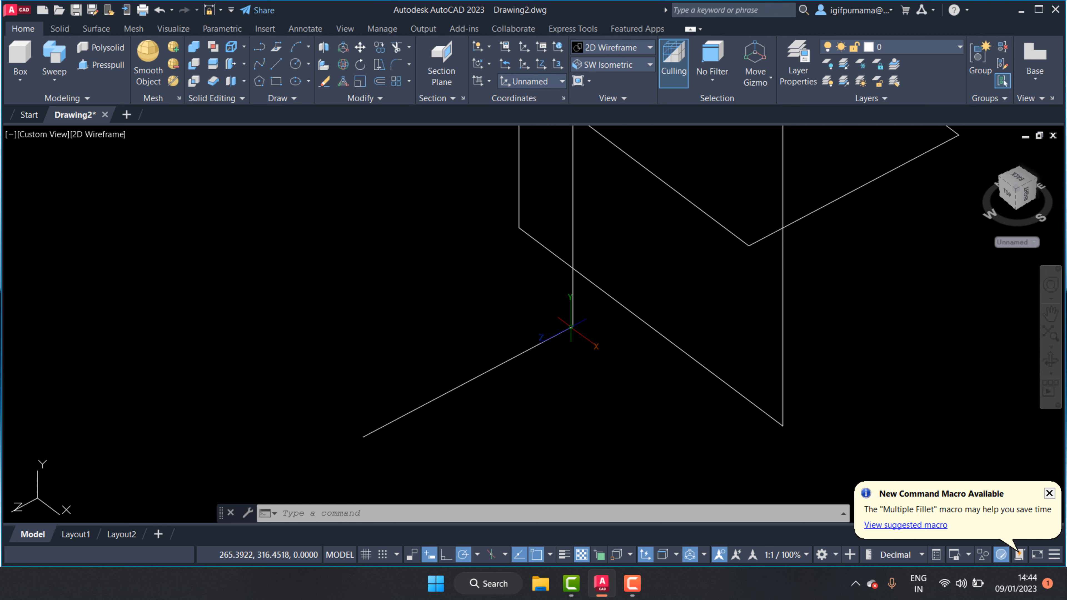
{"action": "left_click", "coordinate": [392, 63]}
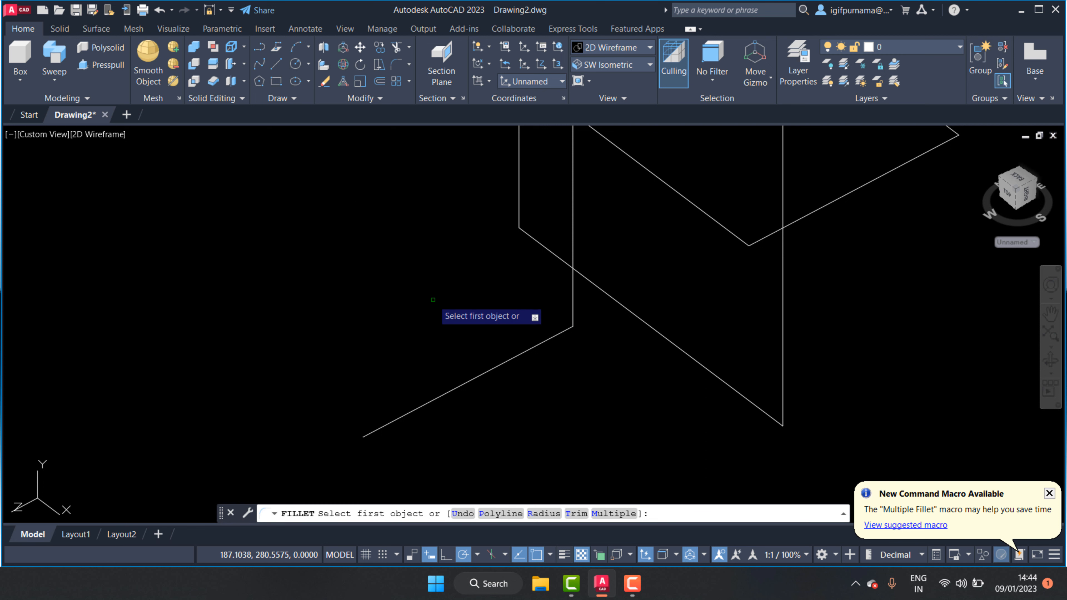
{"action": "key", "text": "Return"}
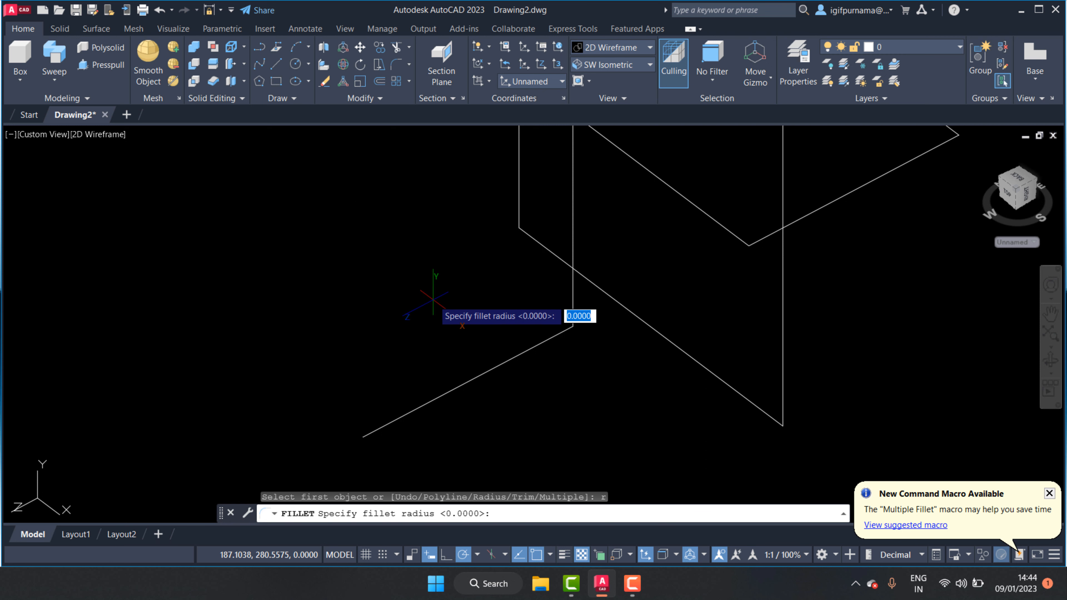
{"action": "key", "text": "Return"}
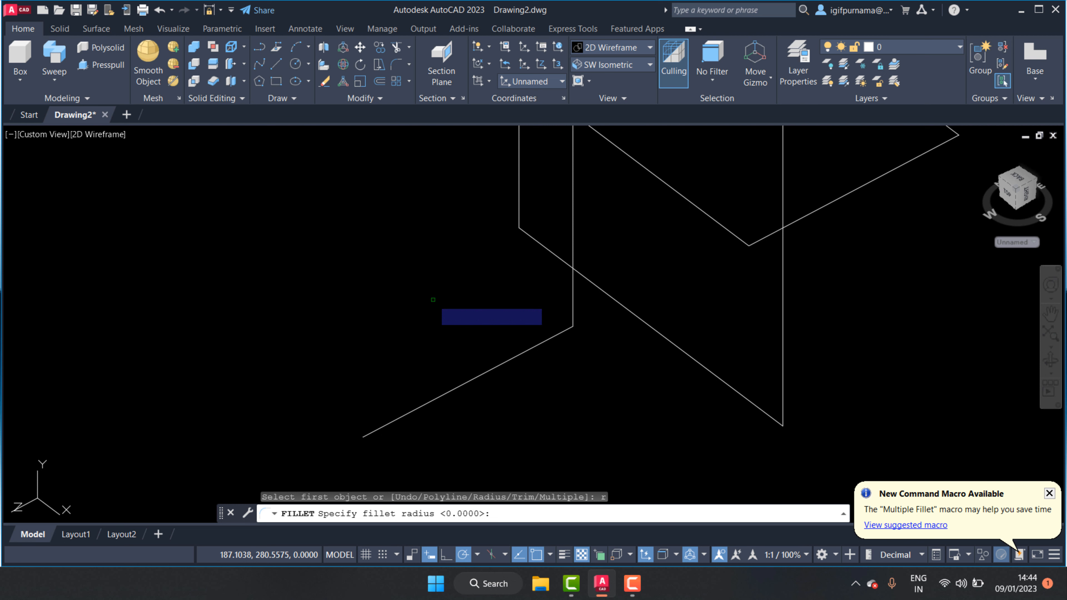
{"action": "left_click", "coordinate": [559, 333]}
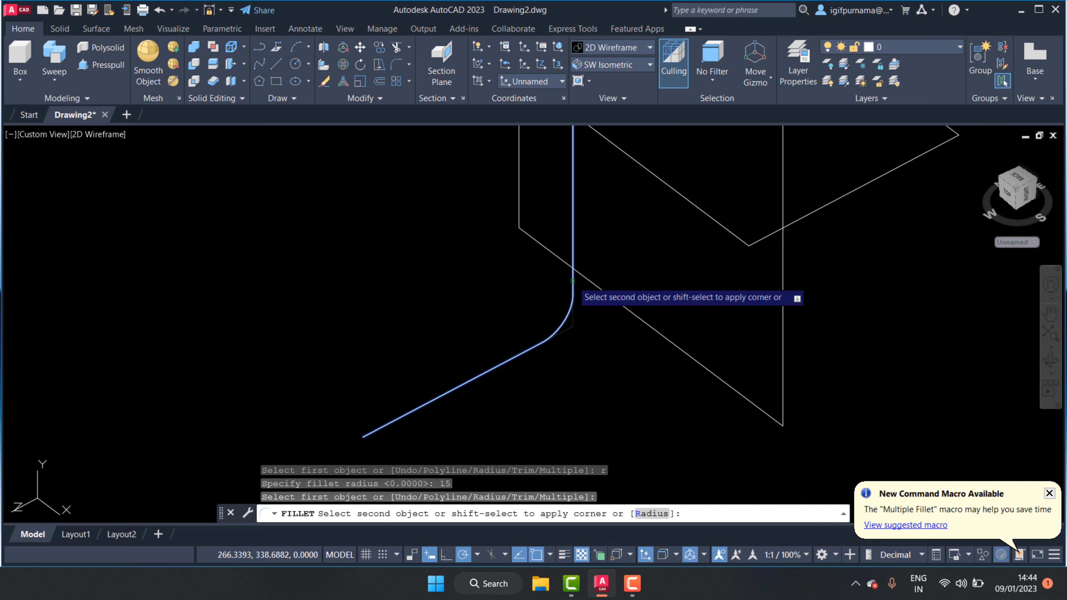
{"action": "left_click", "coordinate": [573, 281]}
- Fillet the upper end of that short vertical line and the next corner along the path with the same radius
{"action": "left_click", "coordinate": [388, 64]}
{"action": "scroll", "coordinate": [689, 295], "scroll_direction": "down", "scroll_amount": 3}
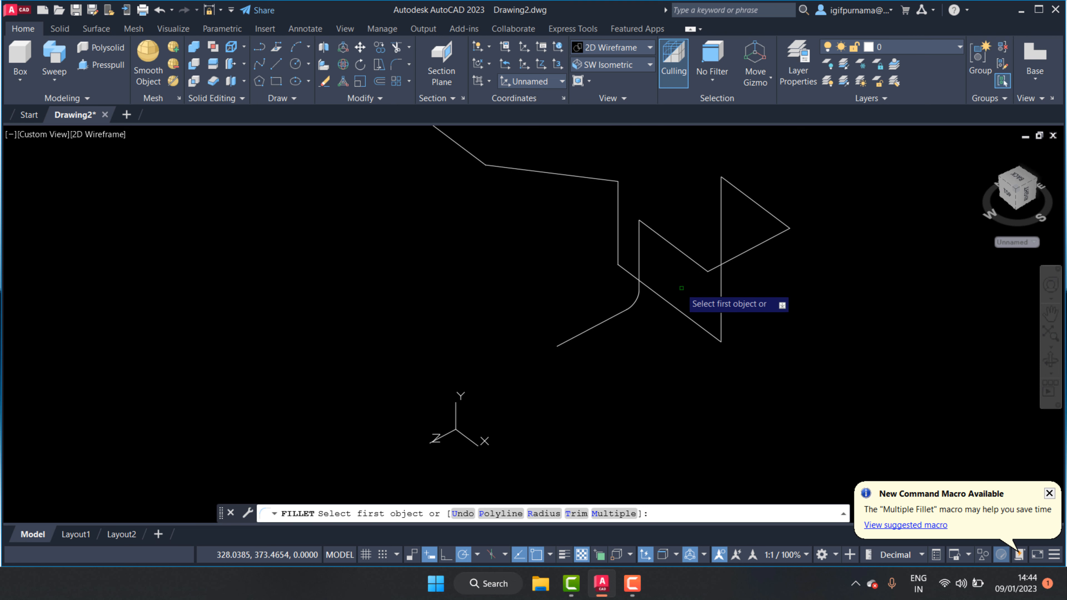
{"action": "left_click", "coordinate": [659, 234]}
{"action": "left_click", "coordinate": [639, 229]}
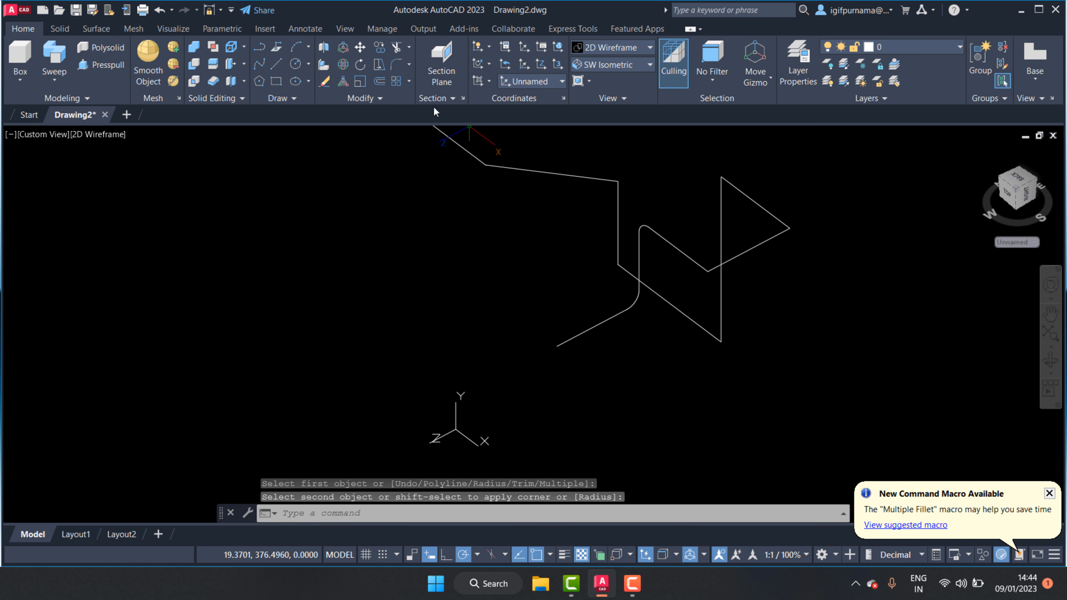
{"action": "left_click", "coordinate": [397, 67]}
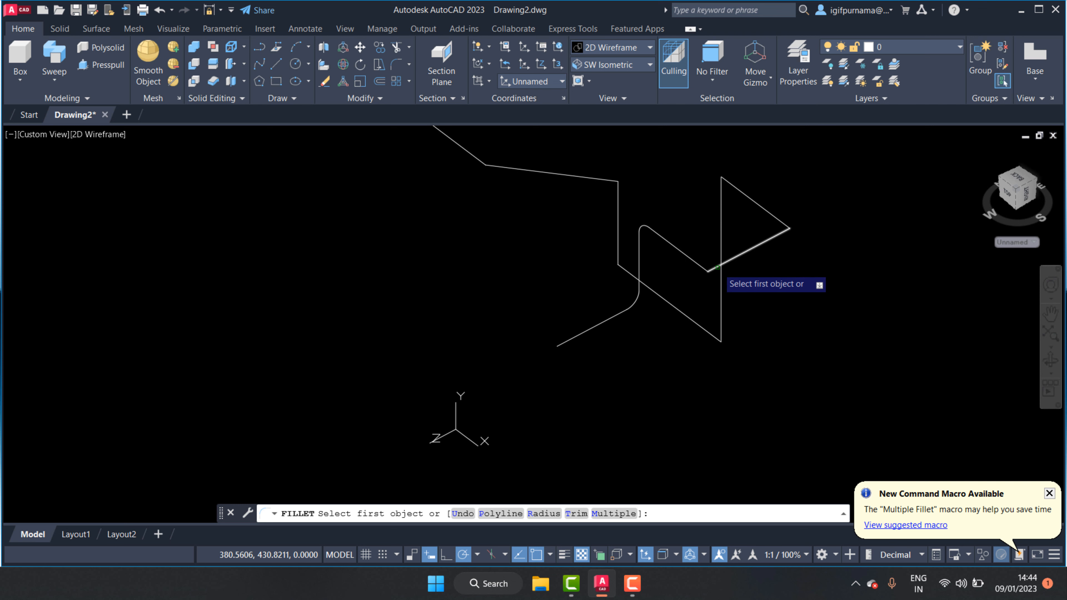
{"action": "left_click", "coordinate": [706, 266]}
{"action": "left_click", "coordinate": [700, 264]}
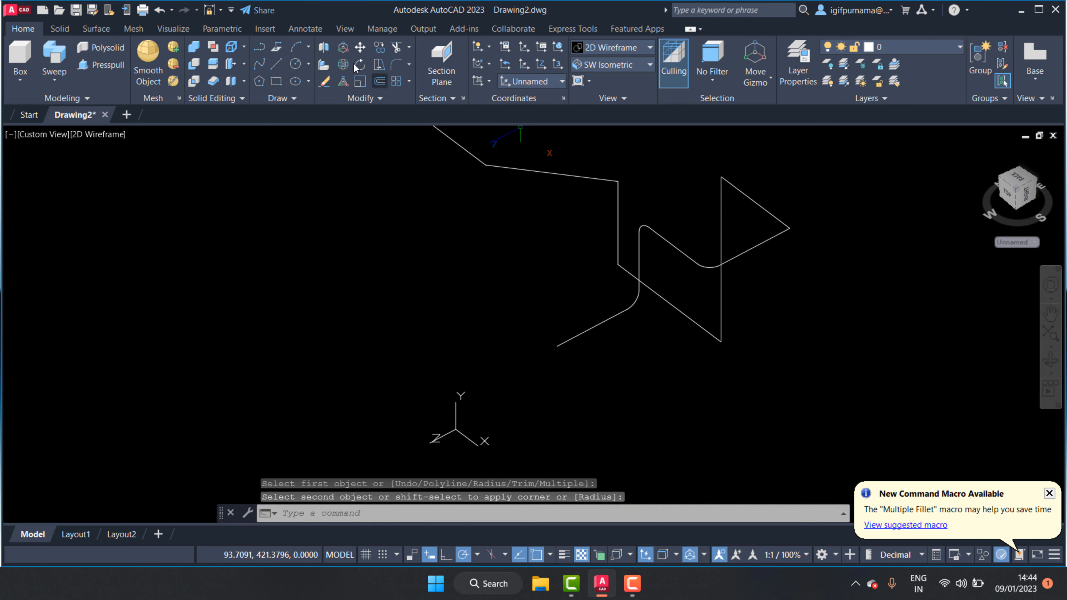
- Fillet the path's outermost corner on the far +X side and the corner atop the tall vertical line
{"action": "left_click", "coordinate": [397, 64]}
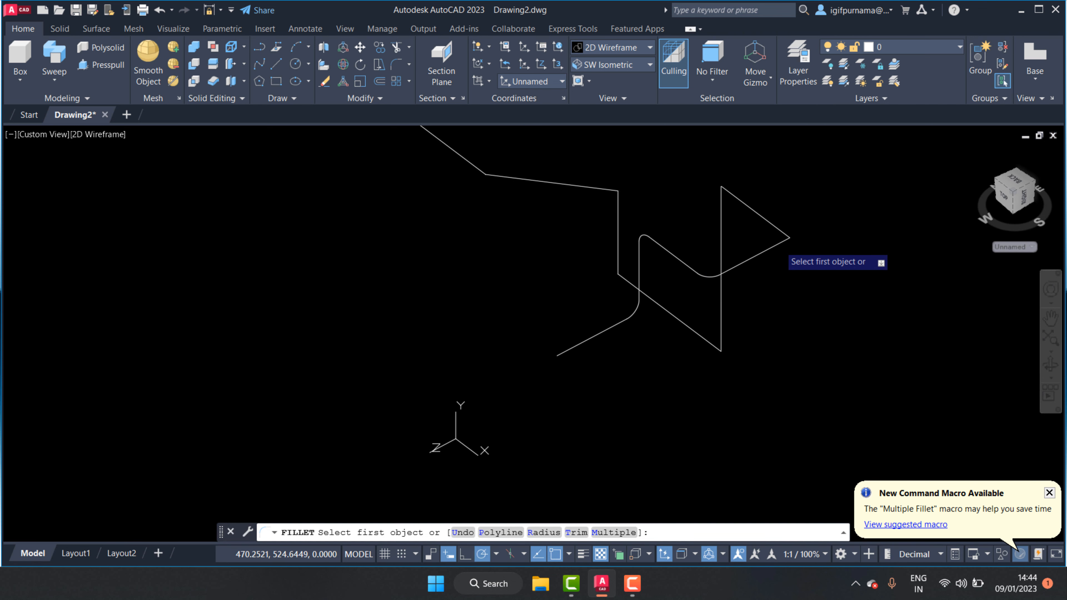
{"action": "left_click", "coordinate": [781, 242]}
{"action": "left_click", "coordinate": [775, 227]}
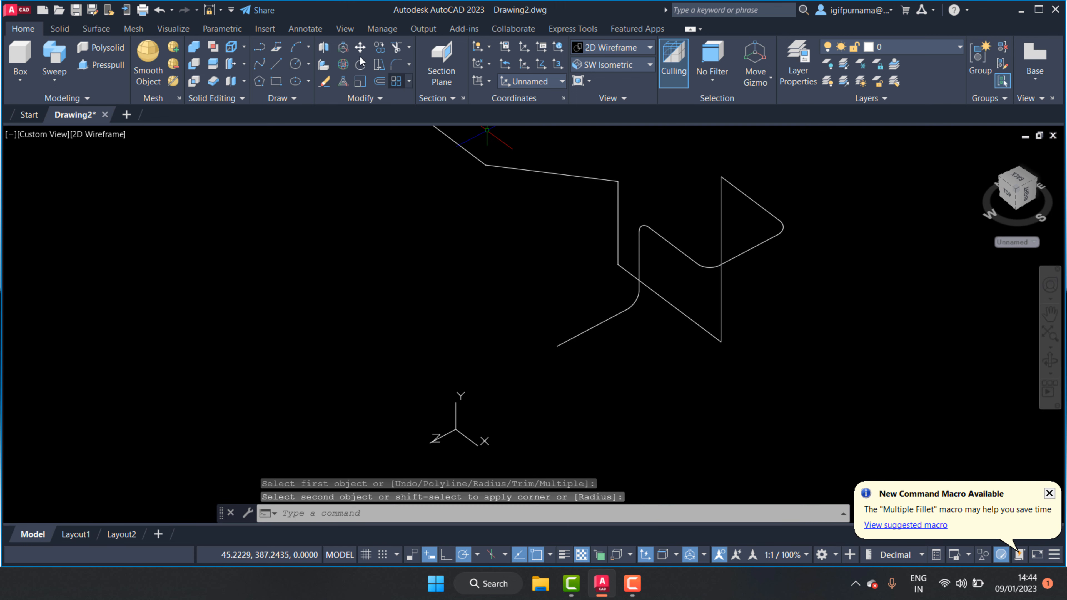
{"action": "left_click", "coordinate": [397, 64]}
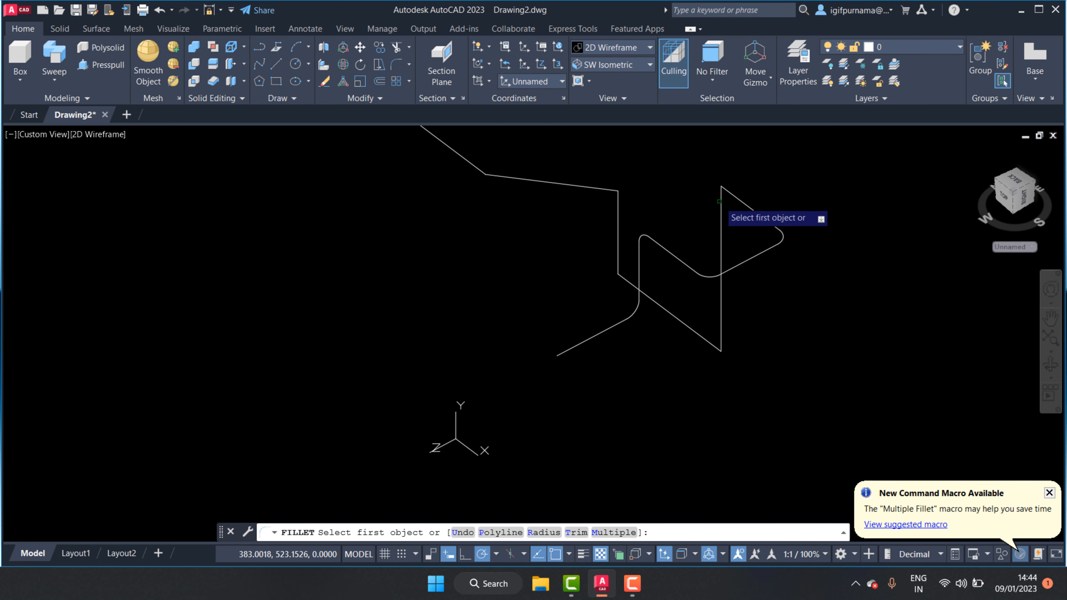
{"action": "left_click", "coordinate": [719, 201]}
{"action": "left_click", "coordinate": [729, 192]}
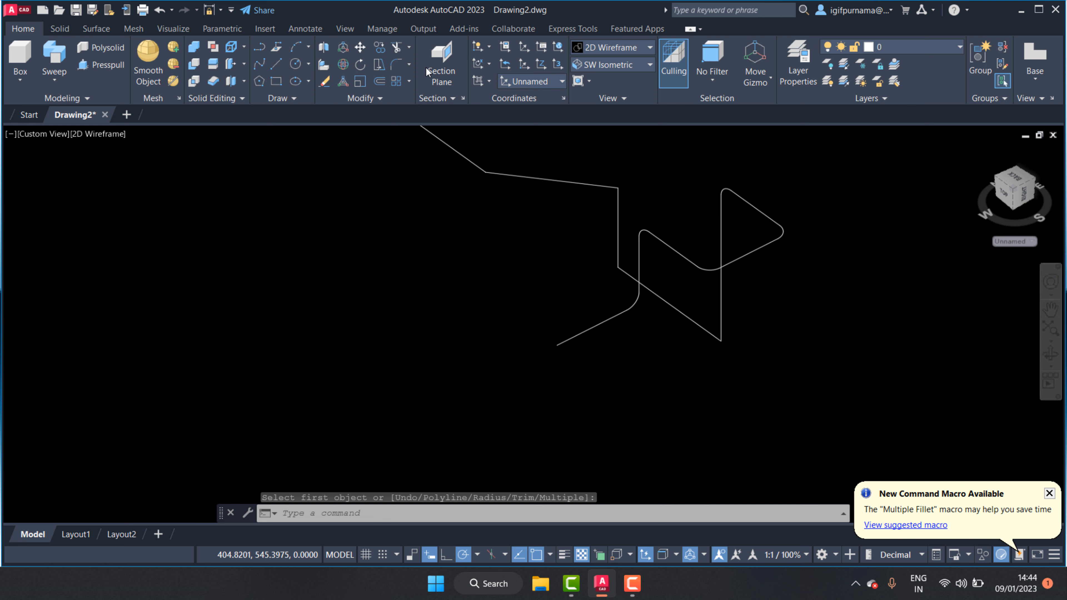
- Fillet the corner below the tall vertical line and the lower corner of the following shorter vertical line
{"action": "left_click", "coordinate": [401, 61]}
{"action": "left_click", "coordinate": [713, 334]}
{"action": "left_click", "coordinate": [721, 330]}
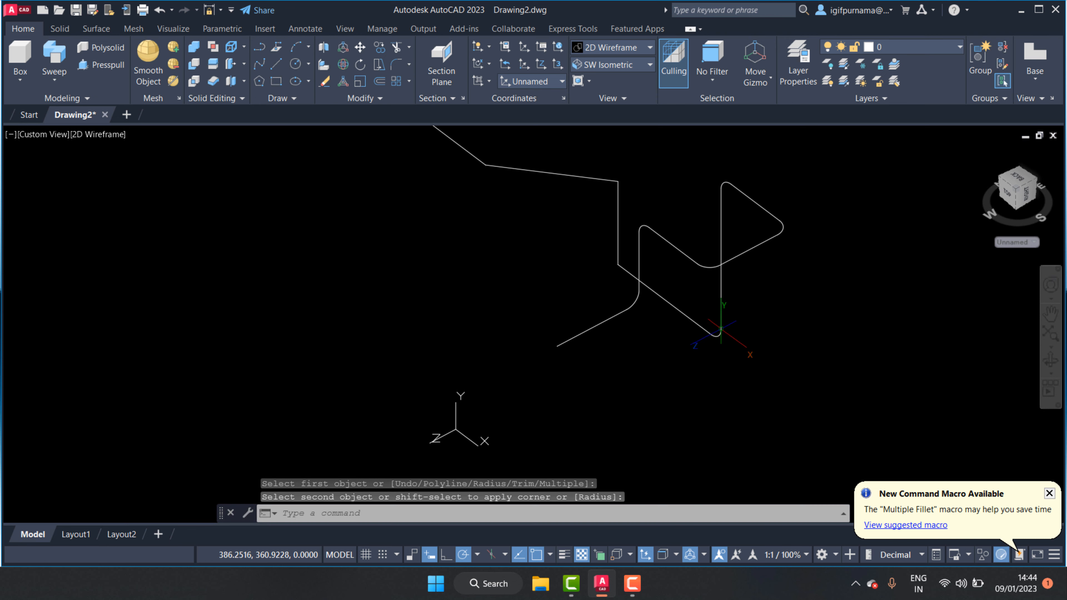
{"action": "left_click", "coordinate": [397, 64]}
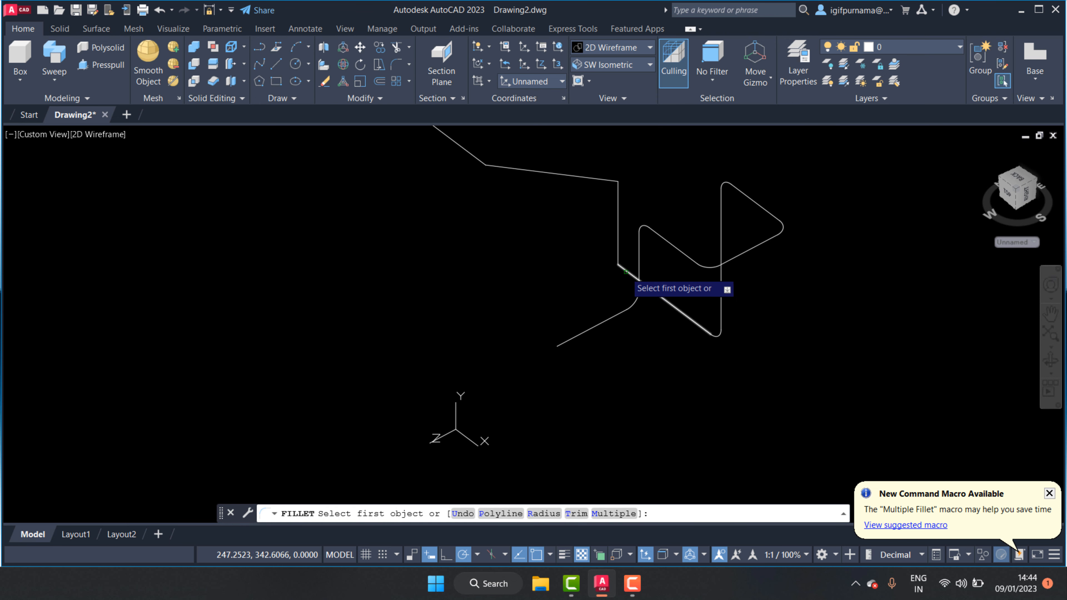
{"action": "left_click", "coordinate": [624, 268]}
{"action": "left_click", "coordinate": [617, 236]}
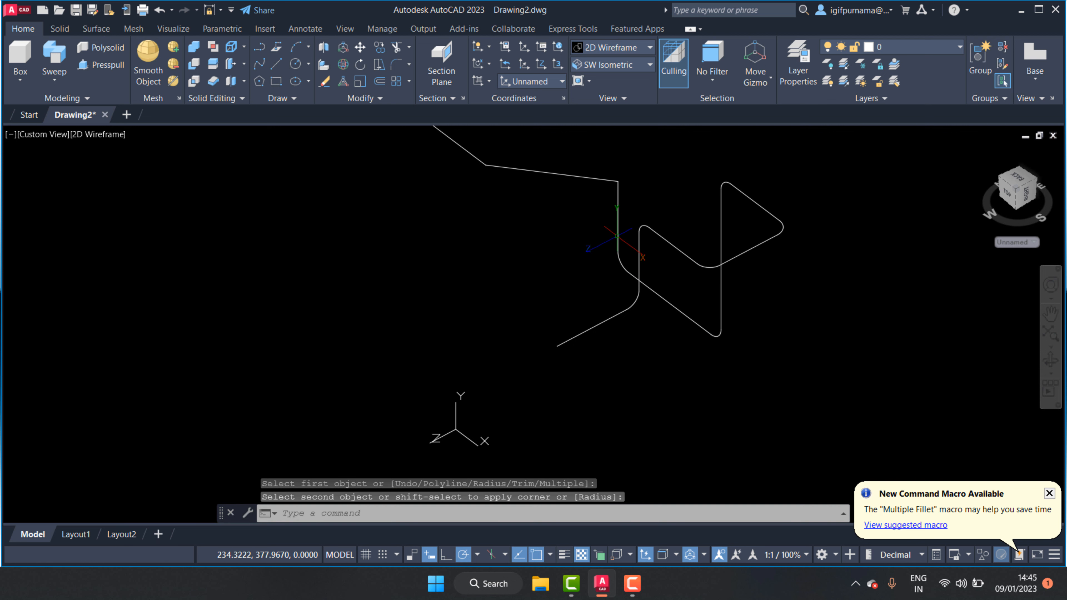
- Fillet both ends of the upper slanted line, where it meets the vertical line and the path's last straight segment
{"action": "left_click", "coordinate": [396, 64]}
{"action": "left_click", "coordinate": [618, 229]}
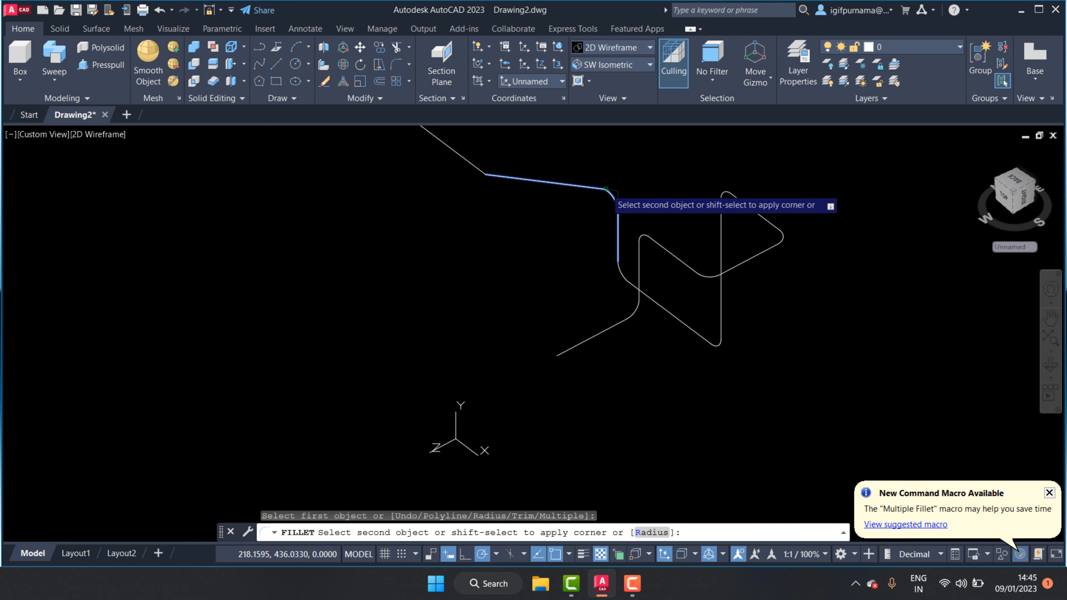
{"action": "left_click", "coordinate": [607, 189]}
{"action": "left_click", "coordinate": [397, 63]}
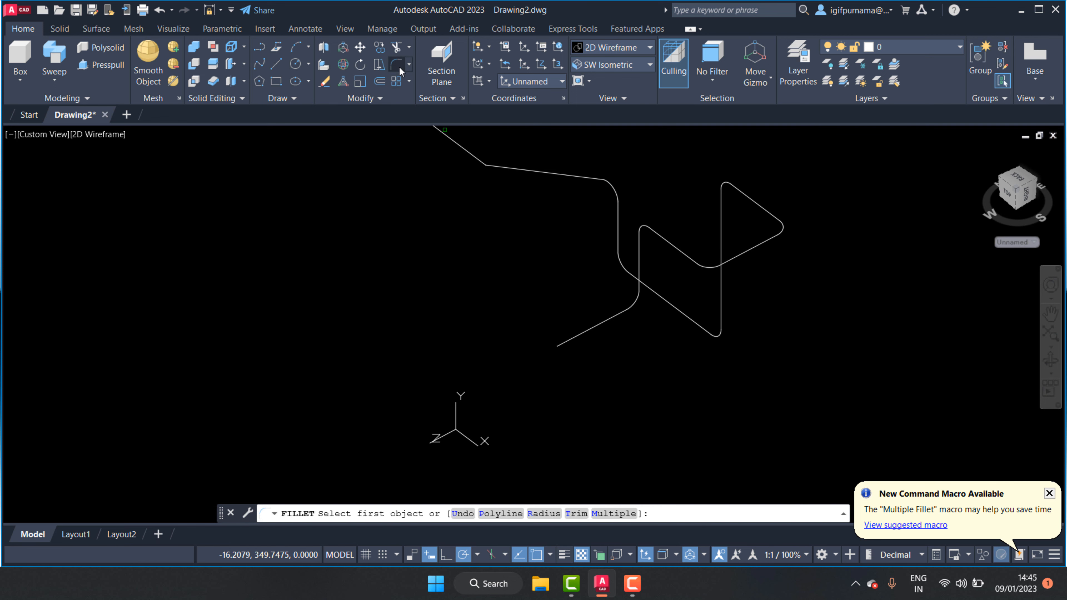
{"action": "left_click", "coordinate": [498, 169]}
{"action": "left_click", "coordinate": [494, 166]}
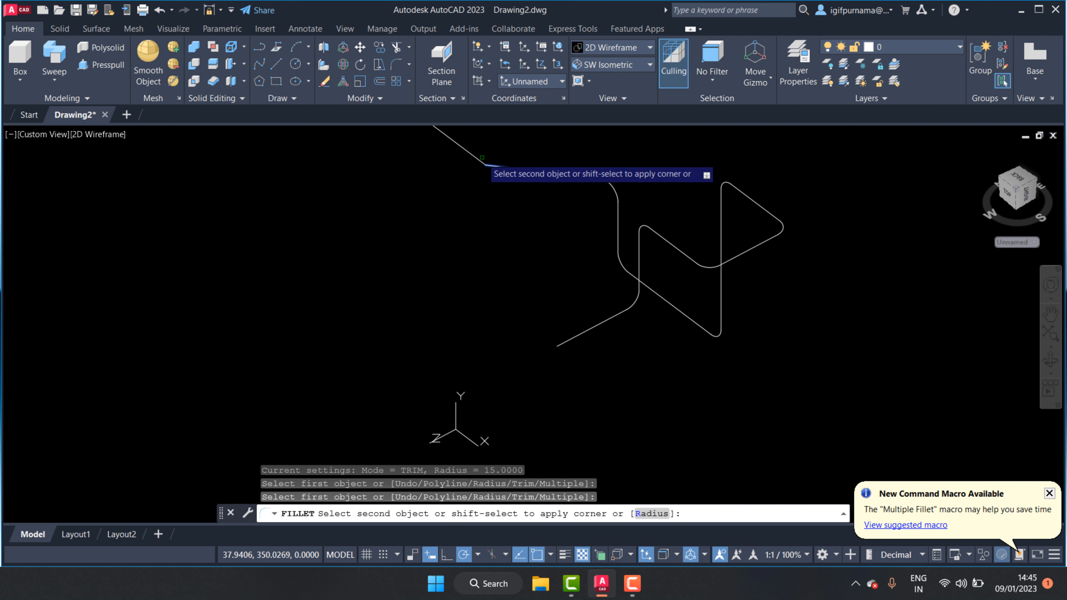
{"action": "left_click", "coordinate": [470, 153]}
{"action": "left_click", "coordinate": [473, 154]}
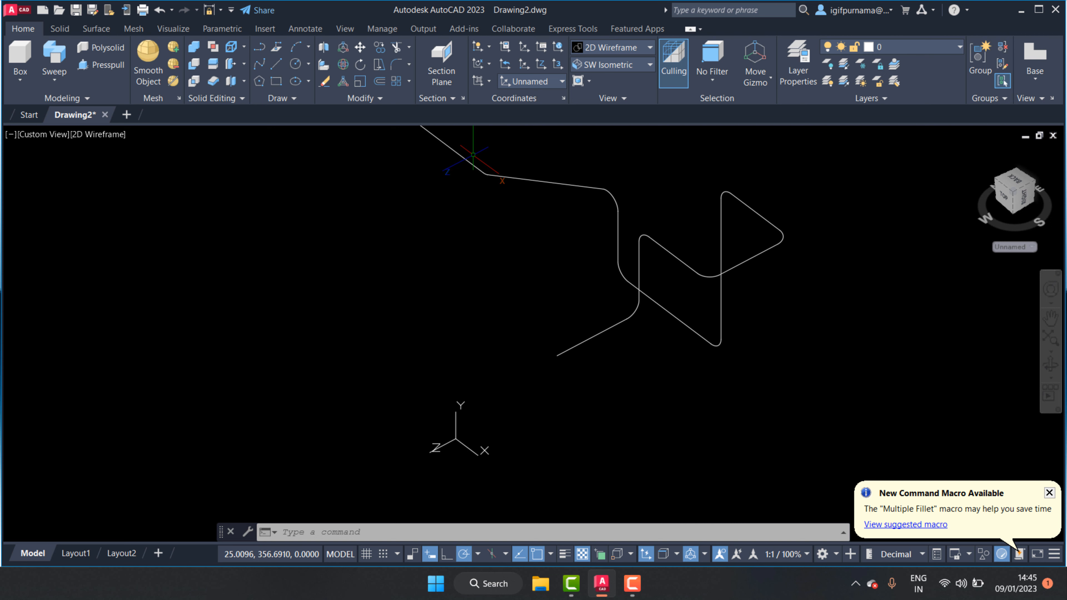
- Join all the lines and fillet arcs of the path into one continuous object
{"action": "left_click", "coordinate": [1051, 360]}
{"action": "mouse_move", "coordinate": [605, 228]}
{"action": "left_mouse_down"}
{"action": "mouse_move", "coordinate": [686, 226]}
{"action": "mouse_move", "coordinate": [577, 229]}
{"action": "mouse_move", "coordinate": [593, 233]}
{"action": "left_mouse_up"}
{"action": "right_click", "coordinate": [590, 232]}
{"action": "left_click", "coordinate": [613, 237]}
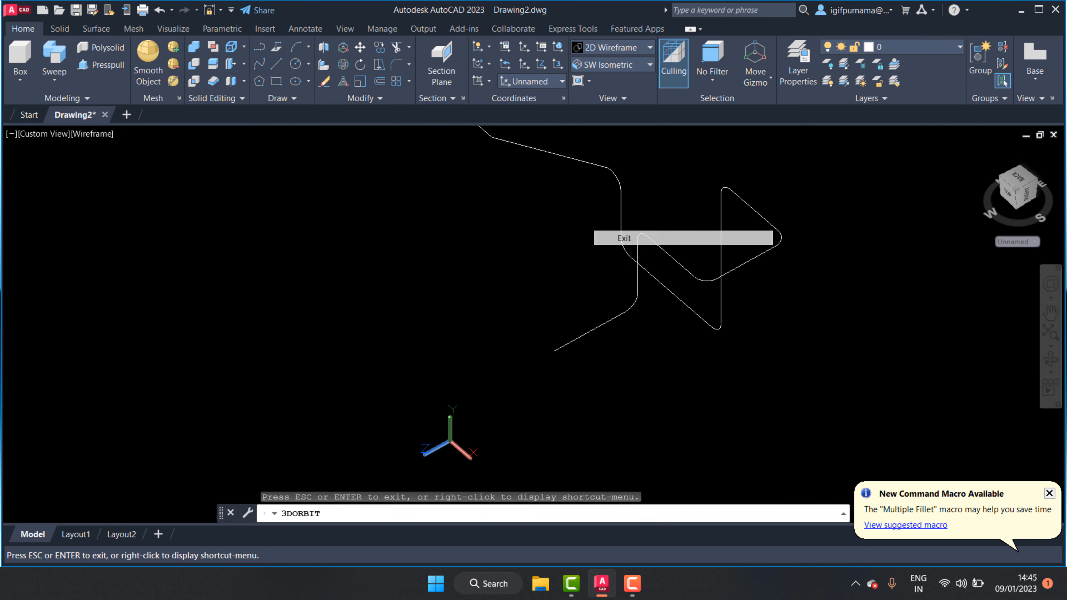
{"action": "scroll", "coordinate": [638, 342], "scroll_direction": "down", "scroll_amount": 2}
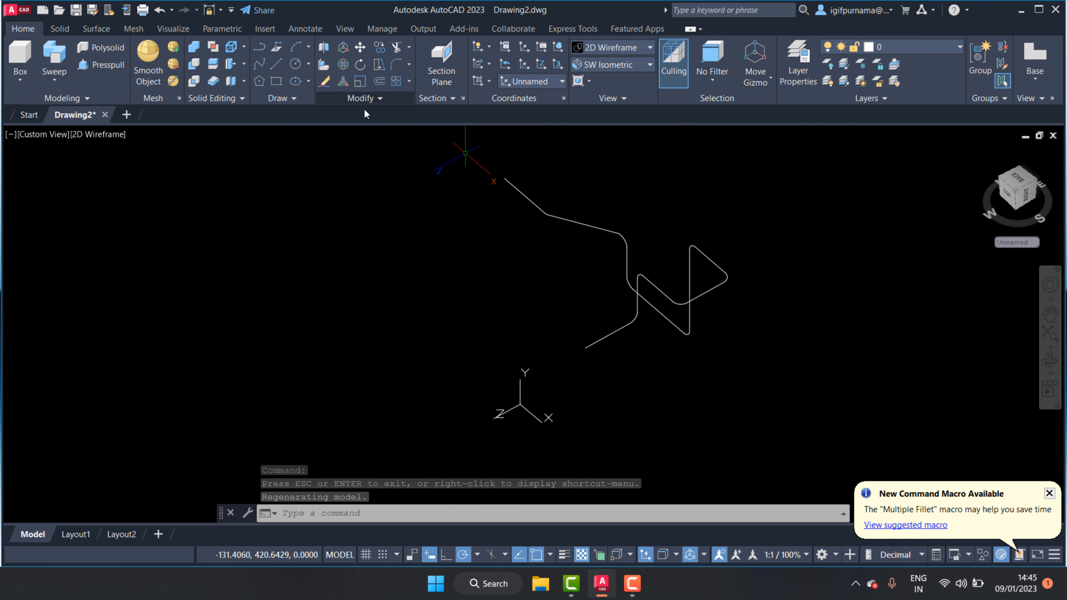
{"action": "left_click", "coordinate": [369, 99]}
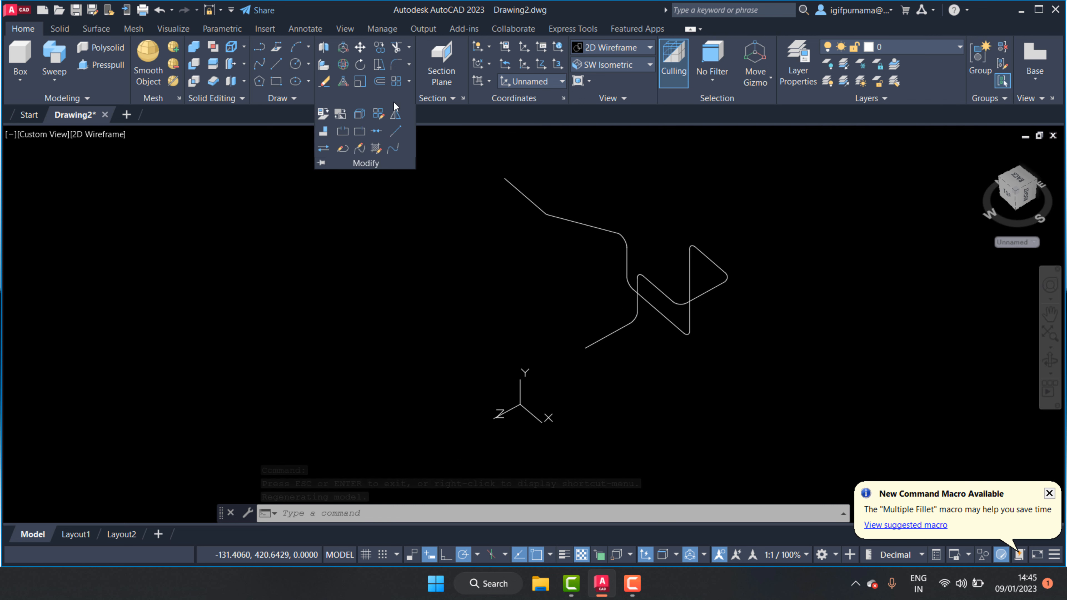
{"action": "left_click", "coordinate": [377, 131]}
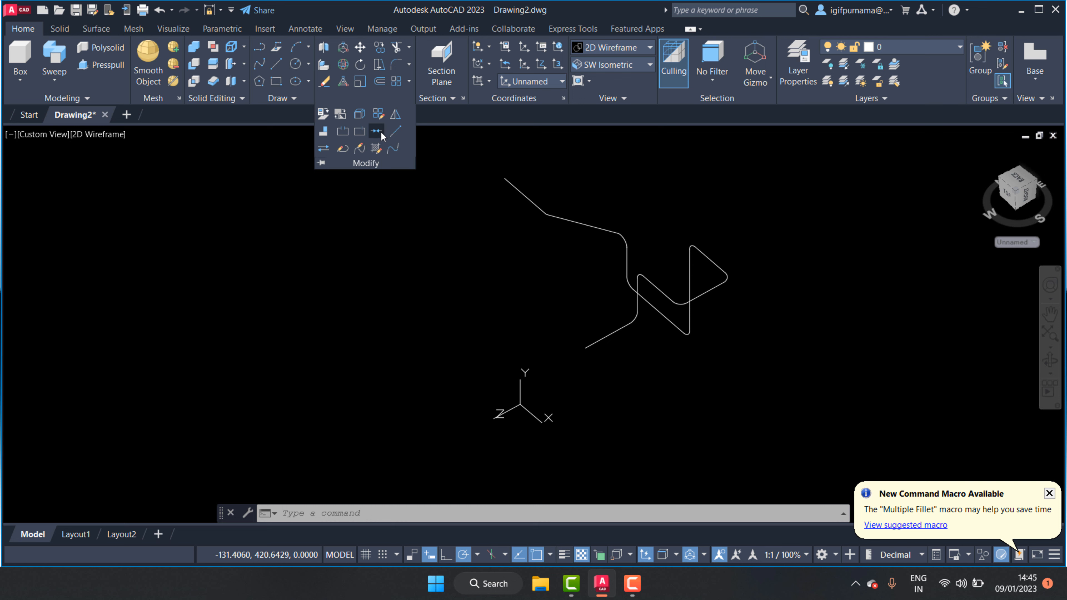
{"action": "left_click", "coordinate": [772, 392]}
{"action": "left_click", "coordinate": [433, 127]}
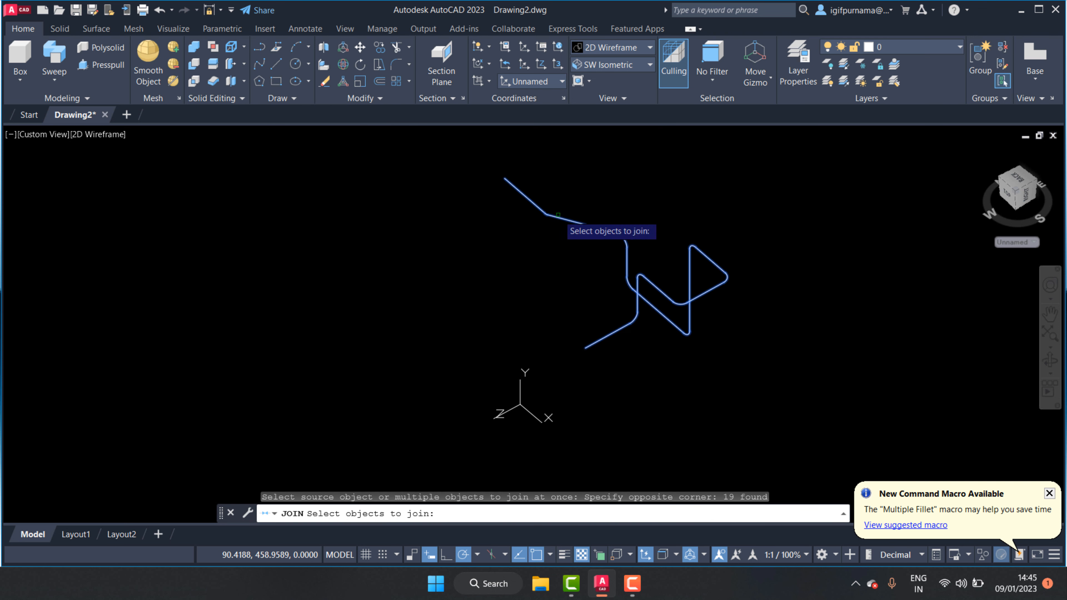
{"action": "key", "text": "Return"}
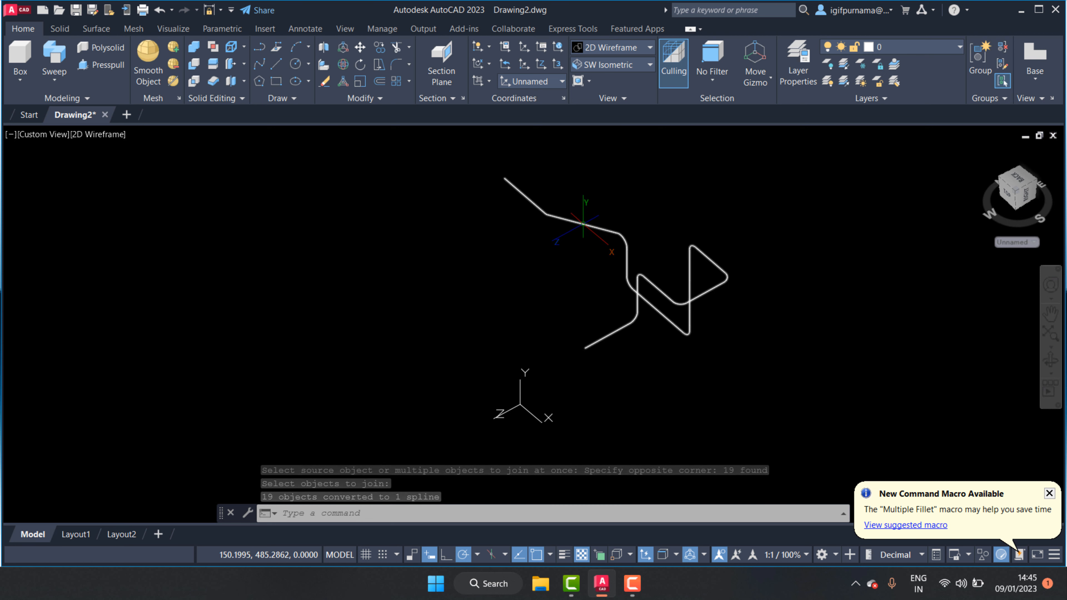
- Copy the joined path once, placing the duplicate beside the original on its +X side
{"action": "left_click", "coordinate": [379, 47]}
{"action": "left_click", "coordinate": [667, 398]}
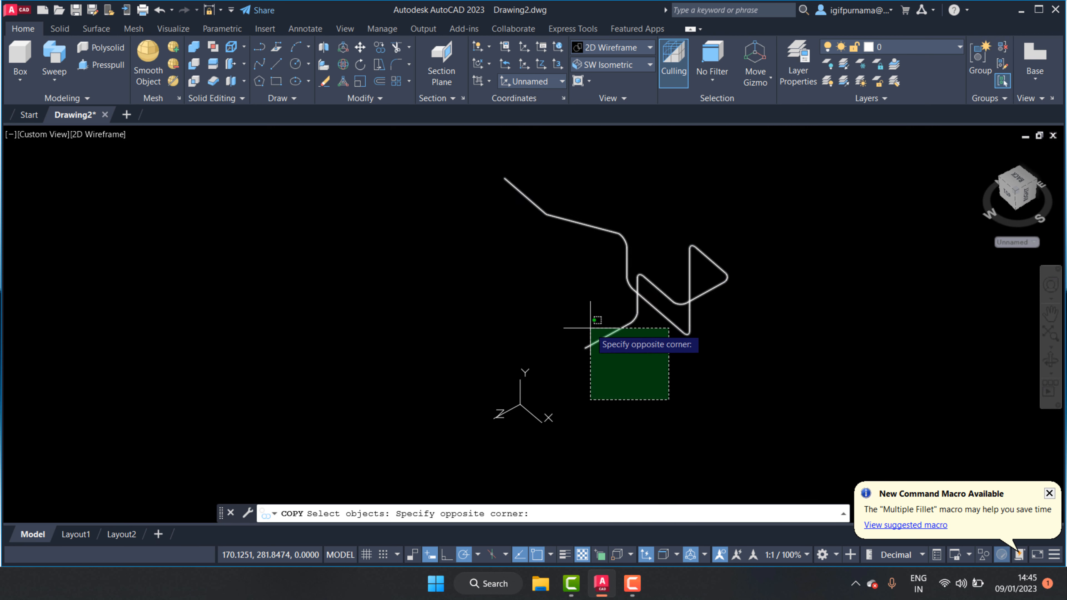
{"action": "left_click", "coordinate": [591, 327]}
{"action": "key", "text": "Return"}
{"action": "left_click", "coordinate": [599, 341]}
{"action": "left_click", "coordinate": [807, 372]}
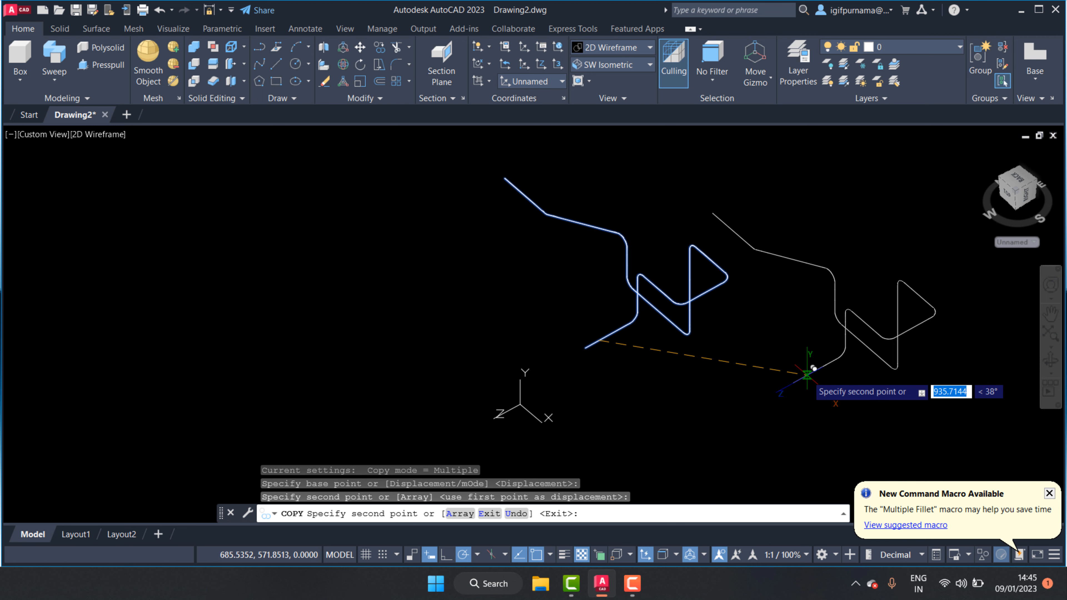
{"action": "right_click", "coordinate": [807, 372]}
{"action": "left_click", "coordinate": [834, 180]}
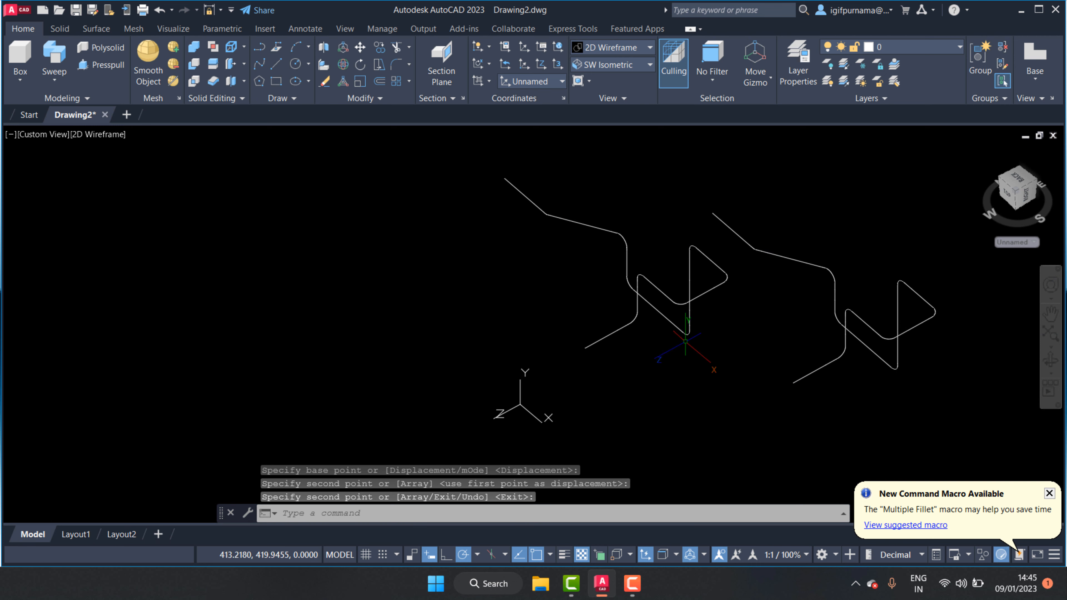
- Draw a circle of radius 15 in the empty space on the −X side of the original path
{"action": "left_click", "coordinate": [296, 69]}
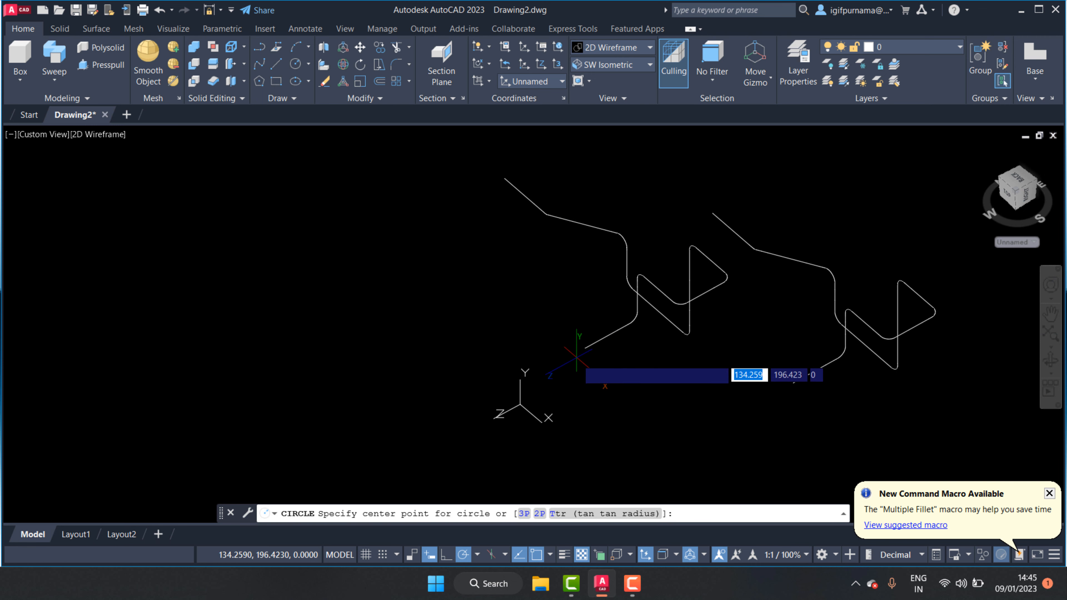
{"action": "left_click", "coordinate": [531, 295]}
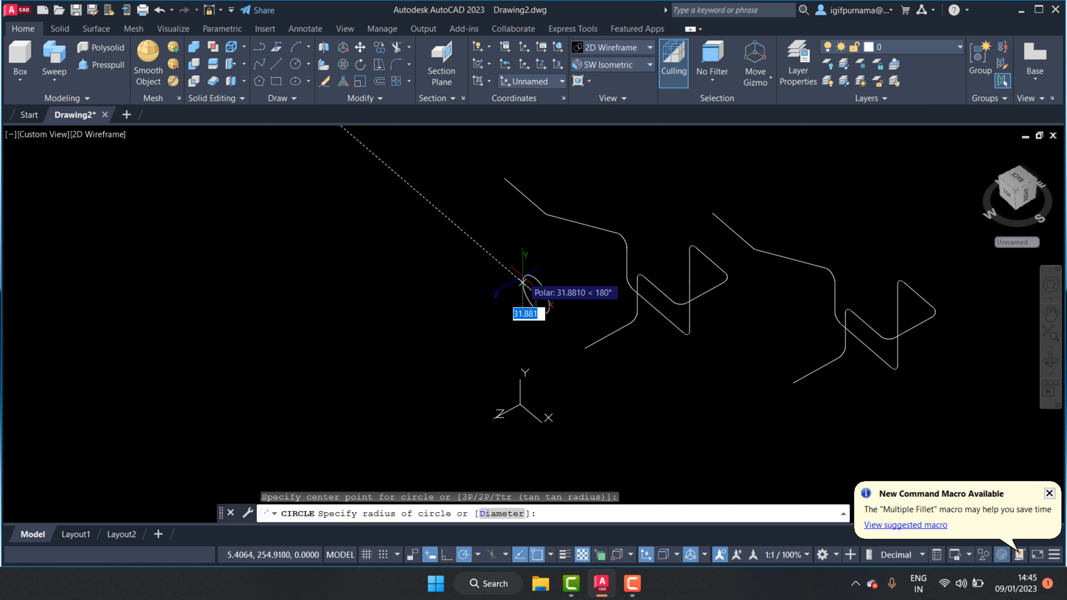
{"action": "key", "text": "Return"}
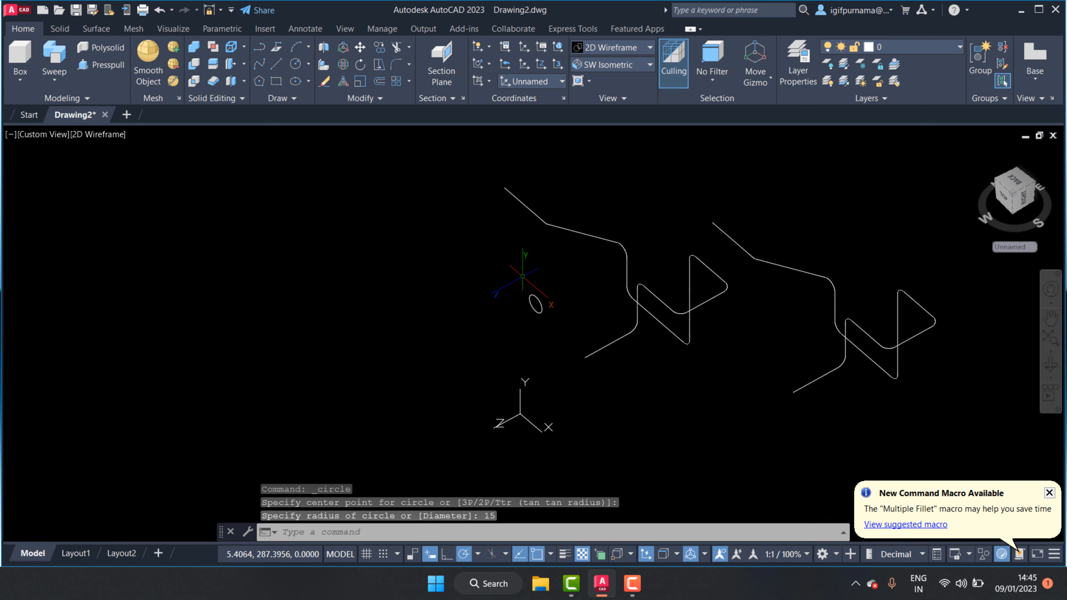
- Draw a second circle of radius 13 near the lower open end of the original path
{"action": "left_click", "coordinate": [295, 64]}
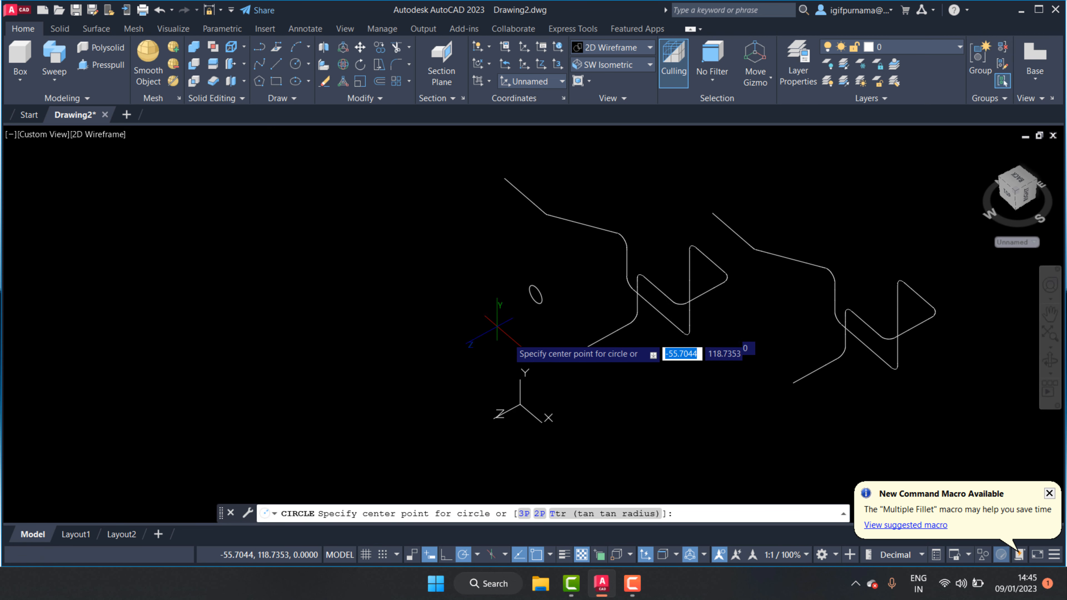
{"action": "scroll", "coordinate": [568, 337], "scroll_direction": "up", "scroll_amount": 4}
{"action": "left_click", "coordinate": [570, 337]}
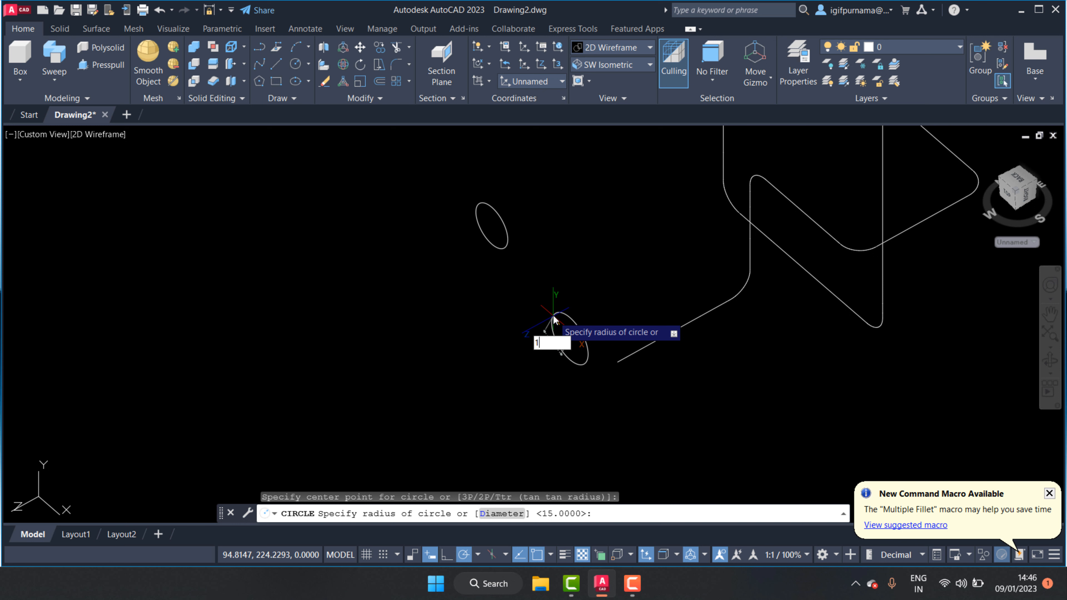
{"action": "key", "text": "Return"}
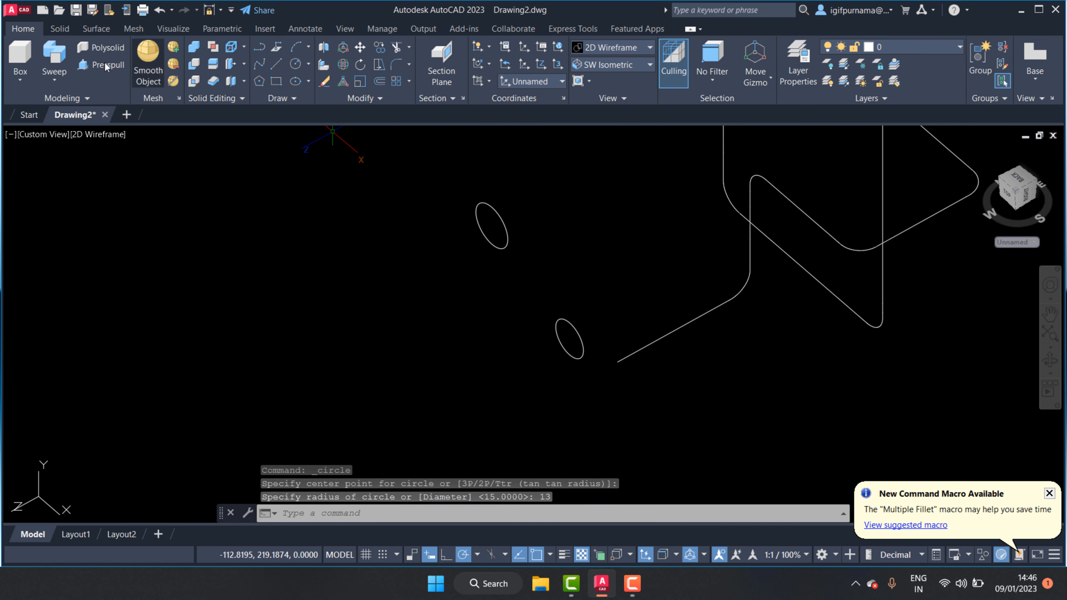
- Try to sweep the radius 15 circle along the original joined path
{"action": "left_click", "coordinate": [59, 87]}
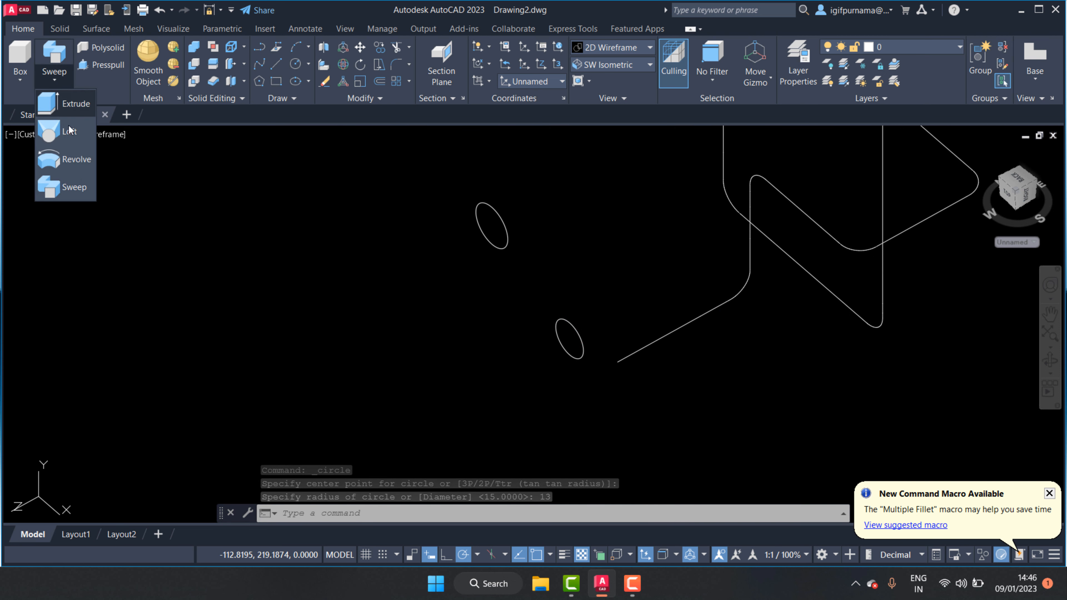
{"action": "left_click", "coordinate": [71, 194]}
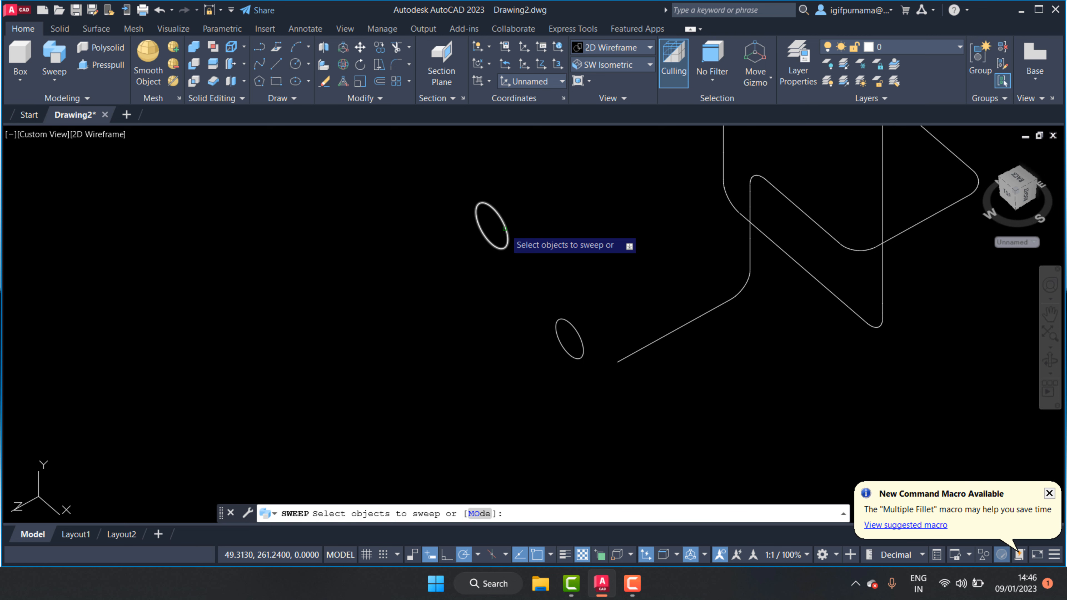
{"action": "left_click", "coordinate": [505, 227]}
{"action": "right_click", "coordinate": [549, 222]}
{"action": "left_click", "coordinate": [576, 229]}
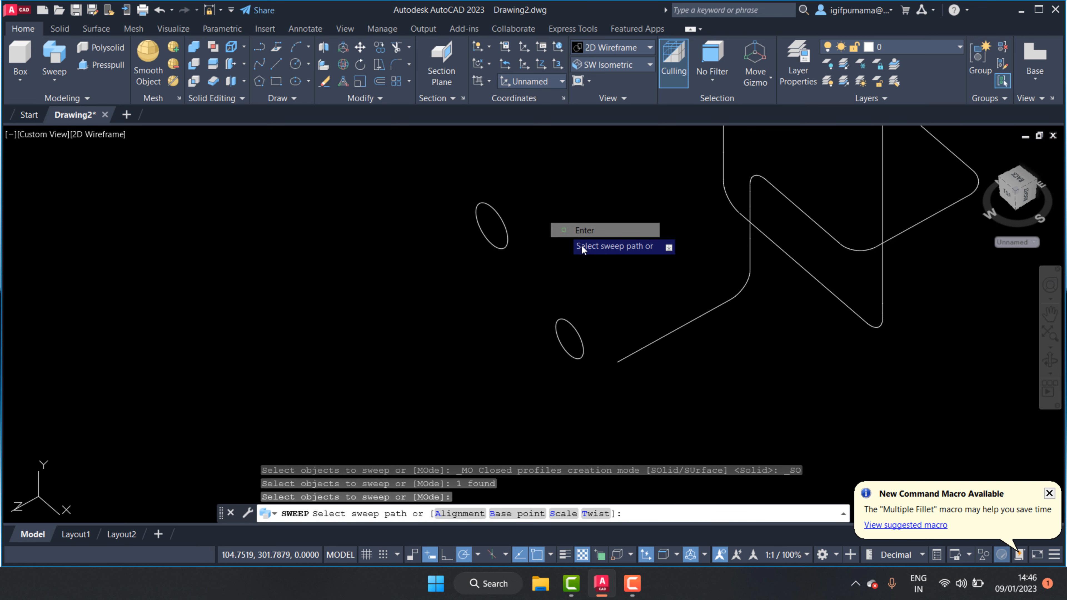
{"action": "left_click", "coordinate": [668, 335]}
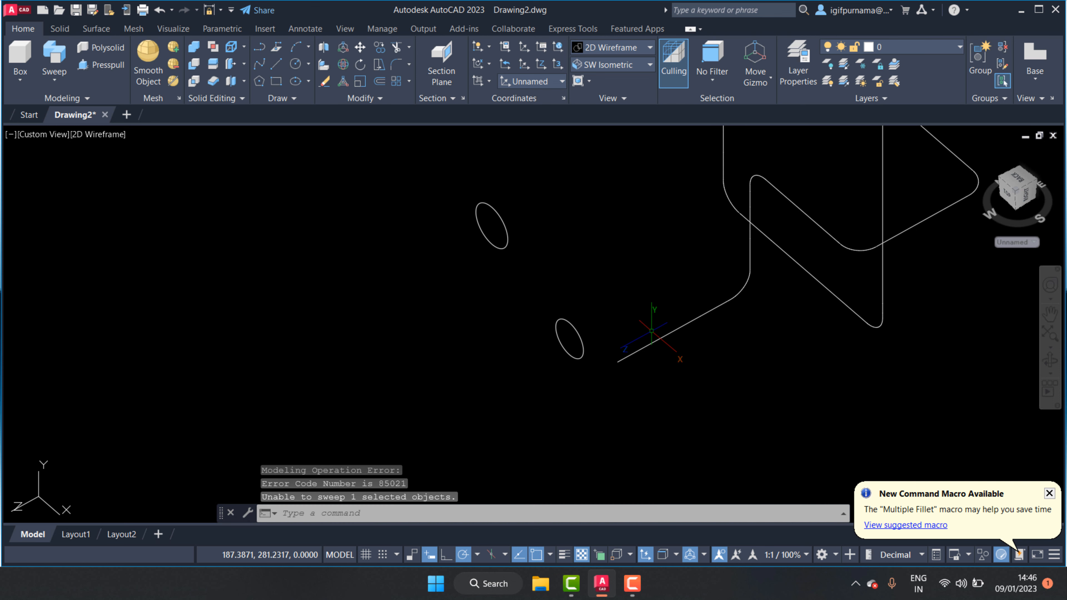
{"action": "left_click", "coordinate": [52, 54]}
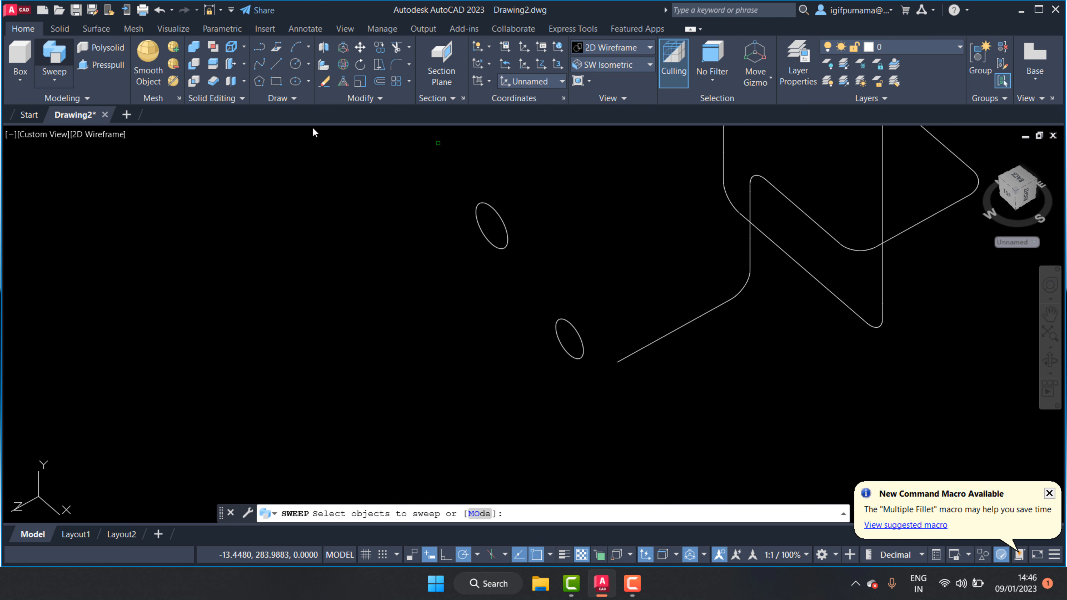
{"action": "left_click", "coordinate": [507, 227]}
{"action": "right_click", "coordinate": [572, 236]}
{"action": "left_click", "coordinate": [605, 244]}
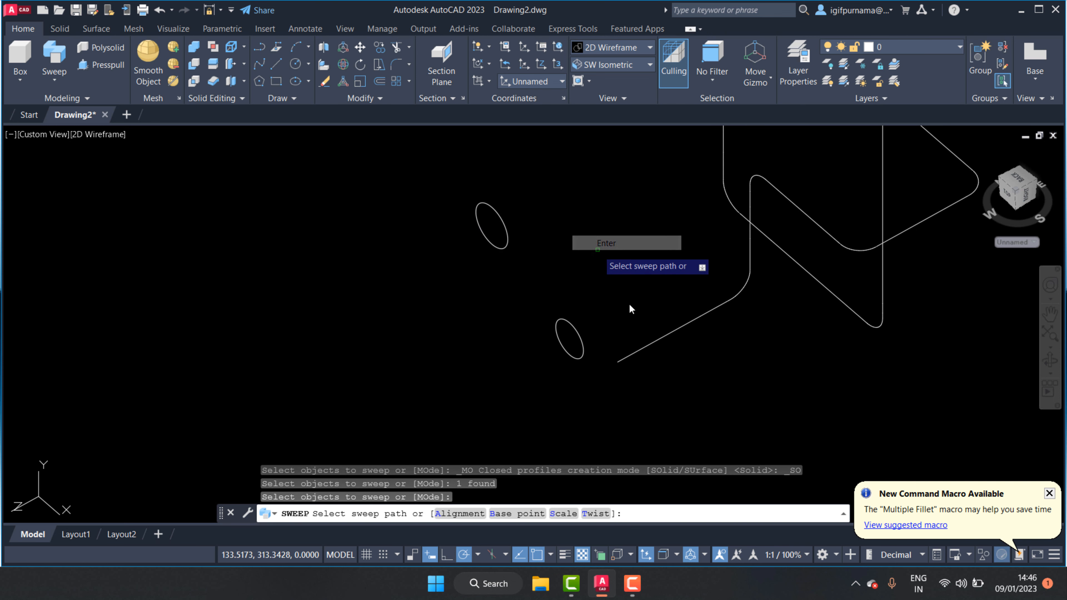
{"action": "left_click", "coordinate": [667, 335]}
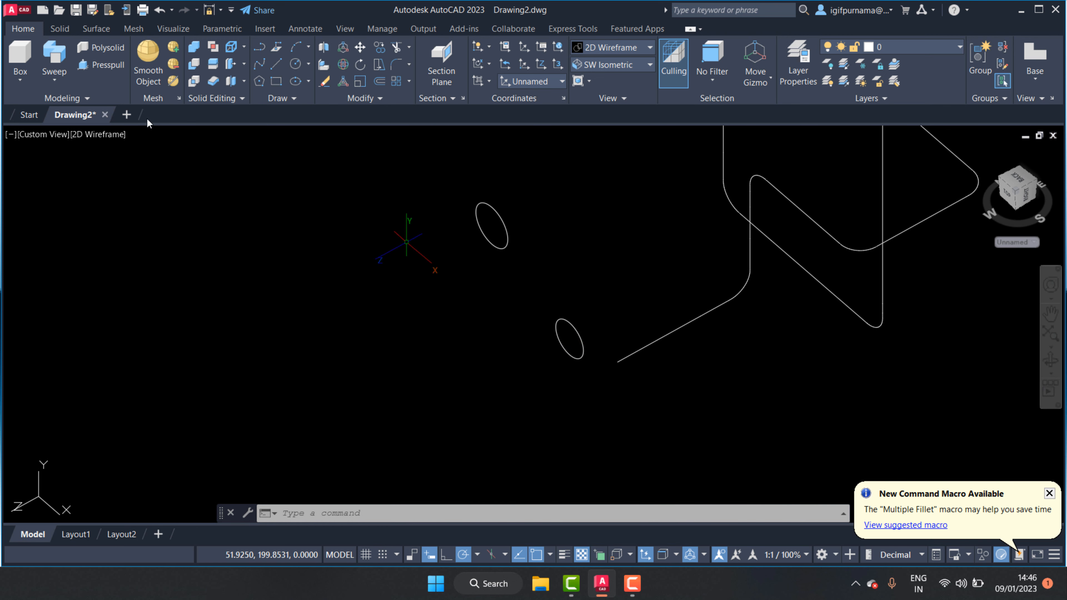
- Sweep the radius 13 circle along the original joined path as a solid
{"action": "left_click", "coordinate": [63, 63]}
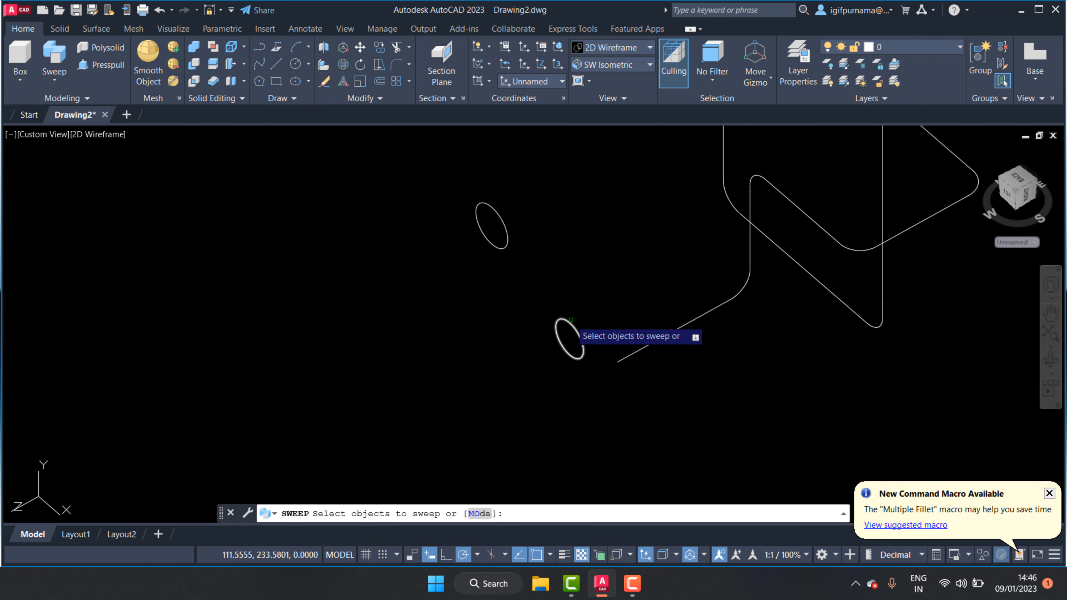
{"action": "left_click", "coordinate": [570, 320]}
{"action": "left_click", "coordinate": [594, 286]}
{"action": "left_click", "coordinate": [583, 340]}
{"action": "right_click", "coordinate": [587, 296]}
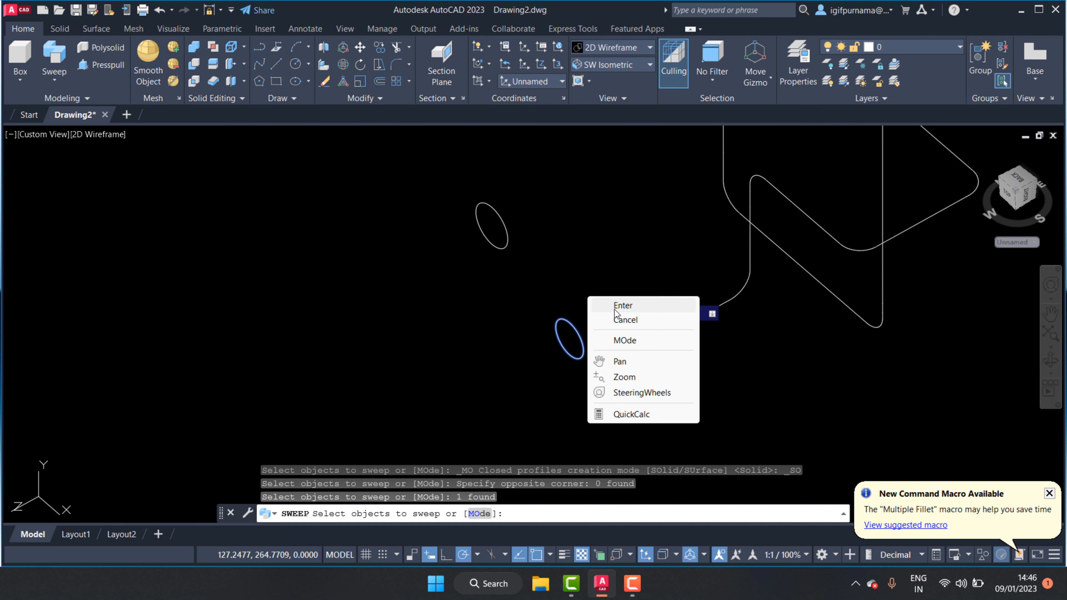
{"action": "left_click", "coordinate": [623, 306]}
{"action": "left_click", "coordinate": [640, 349]}
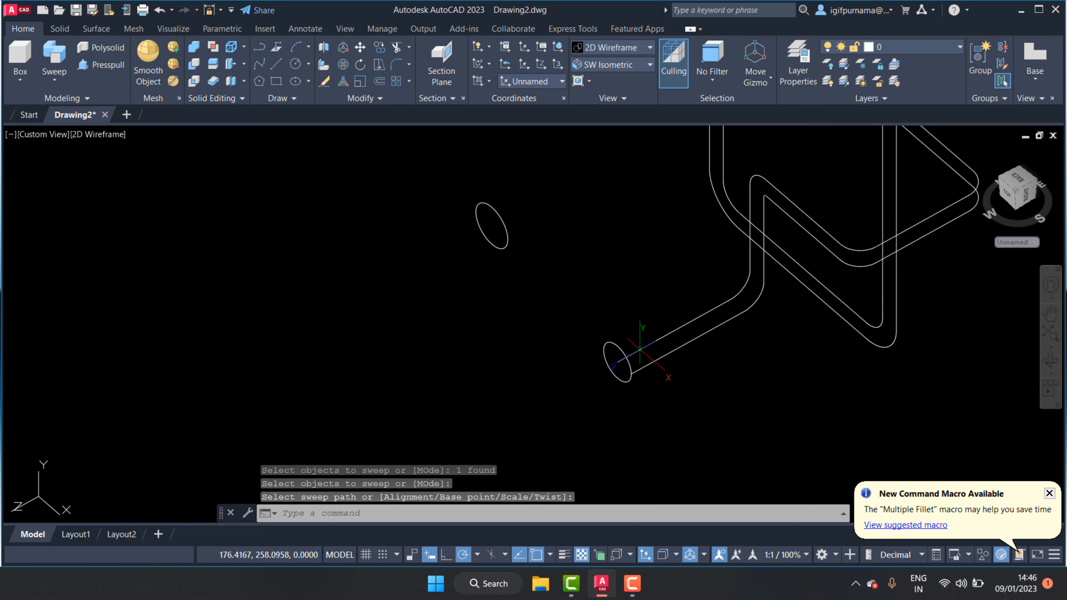
- Erase the unused radius 15 circle on the −X side of the swept pipe
{"action": "scroll", "coordinate": [555, 349], "scroll_direction": "down", "scroll_amount": 2}
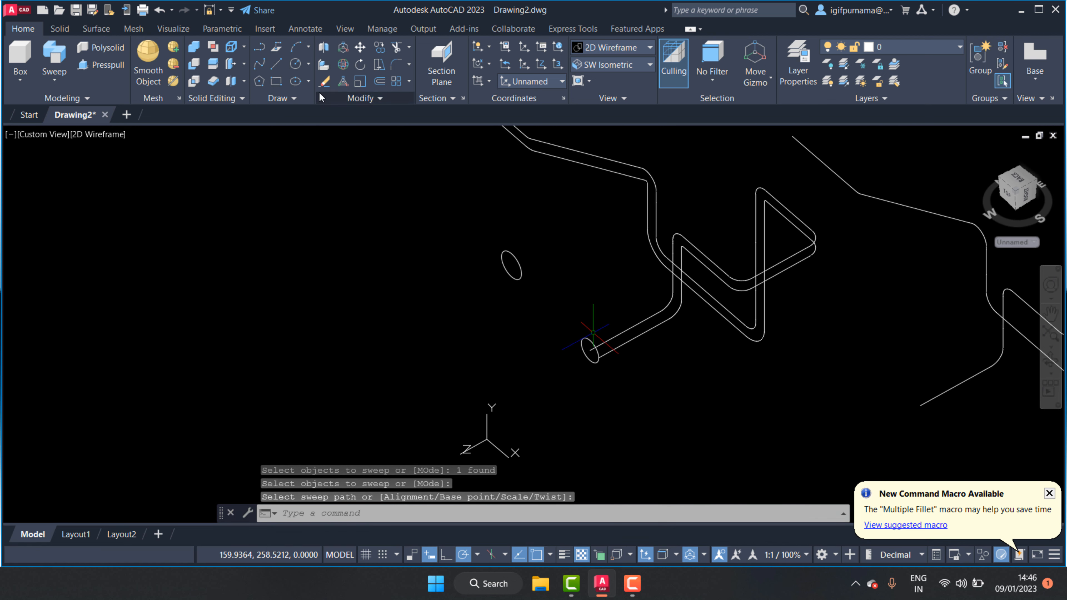
{"action": "left_click", "coordinate": [324, 81]}
{"action": "left_click", "coordinate": [546, 280]}
{"action": "left_click", "coordinate": [506, 254]}
{"action": "key", "text": "Return"}
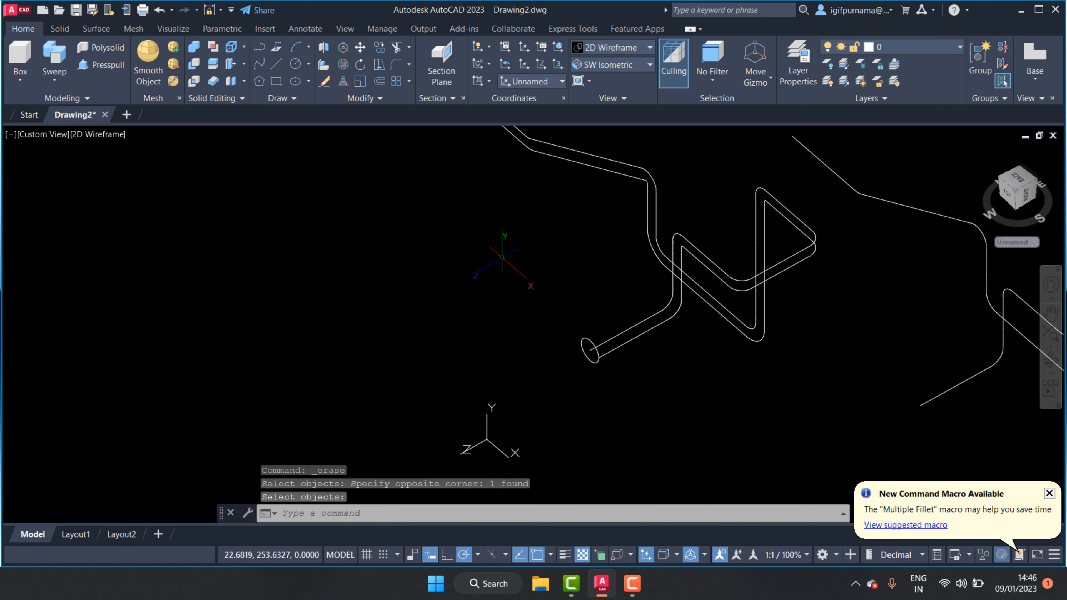
- Draw a circle of radius 10 in the empty space between the lower ends of the swept pipe and the copied path
{"action": "left_click", "coordinate": [295, 64]}
{"action": "scroll", "coordinate": [504, 369], "scroll_direction": "down", "scroll_amount": 1}
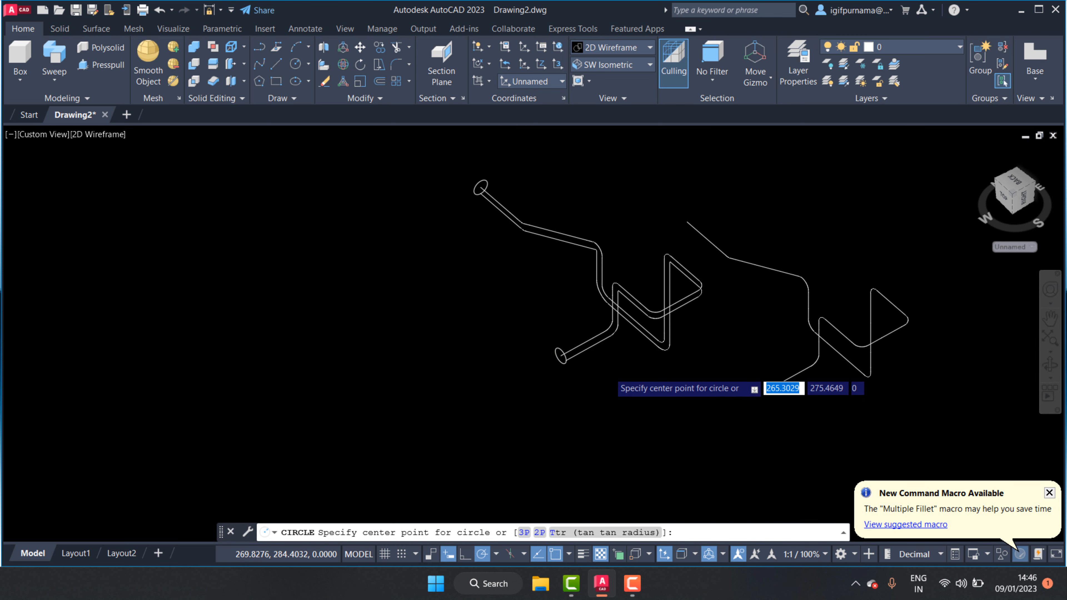
{"action": "scroll", "coordinate": [622, 395], "scroll_direction": "up", "scroll_amount": 3}
{"action": "left_click", "coordinate": [632, 395]}
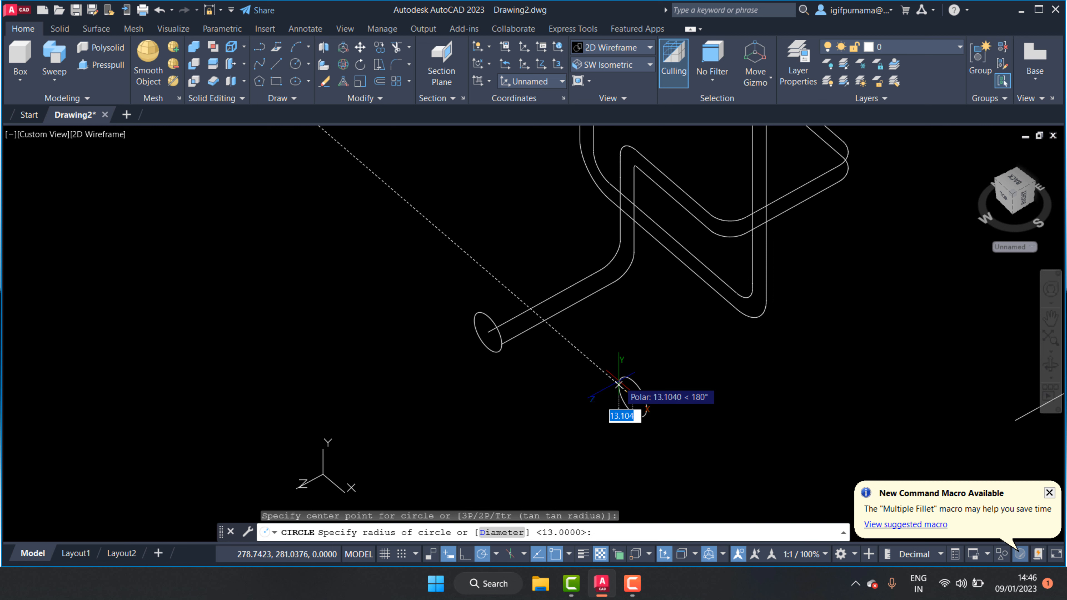
{"action": "key", "text": "Return"}
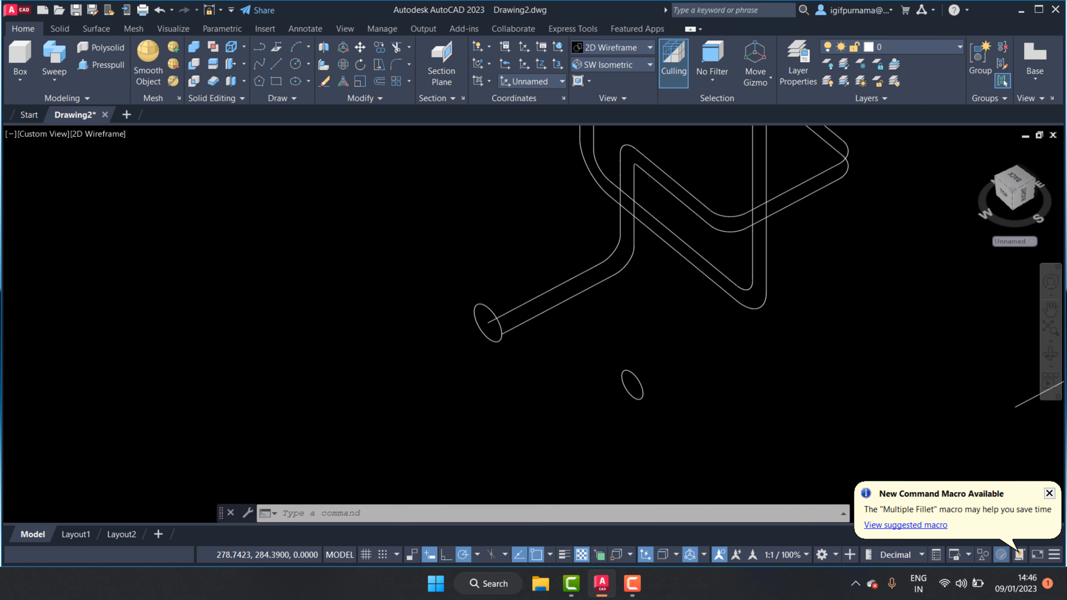
- Sweep the radius 10 circle along the copied path as a solid
{"action": "scroll", "coordinate": [623, 383], "scroll_direction": "down", "scroll_amount": 3}
{"action": "scroll", "coordinate": [683, 376], "scroll_direction": "up", "scroll_amount": 4}
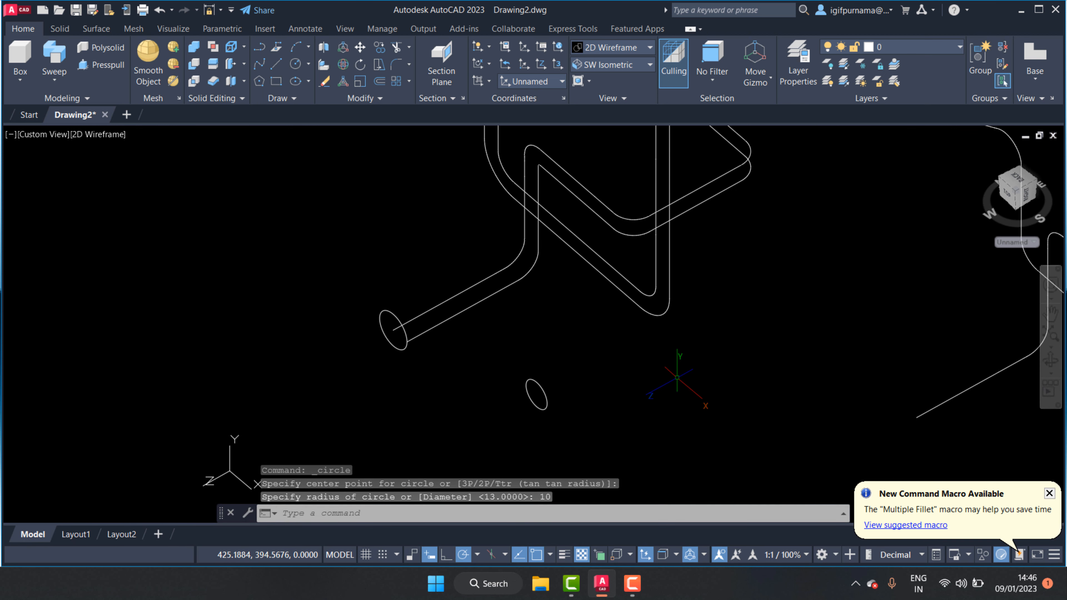
{"action": "scroll", "coordinate": [603, 370], "scroll_direction": "down", "scroll_amount": 2}
{"action": "left_click", "coordinate": [54, 72]}
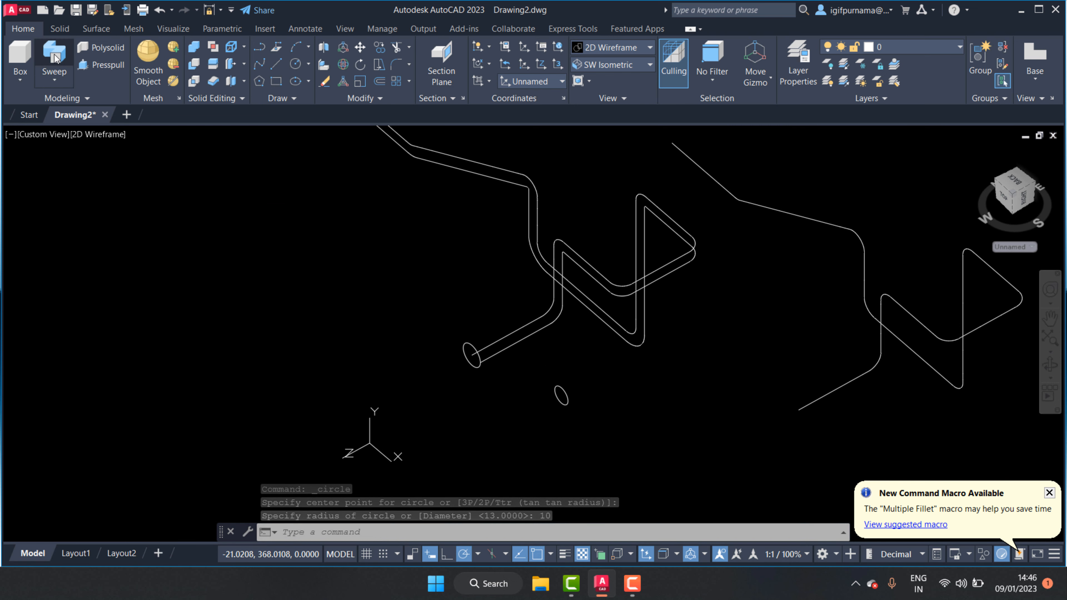
{"action": "left_click", "coordinate": [566, 393]}
{"action": "right_click", "coordinate": [652, 321]}
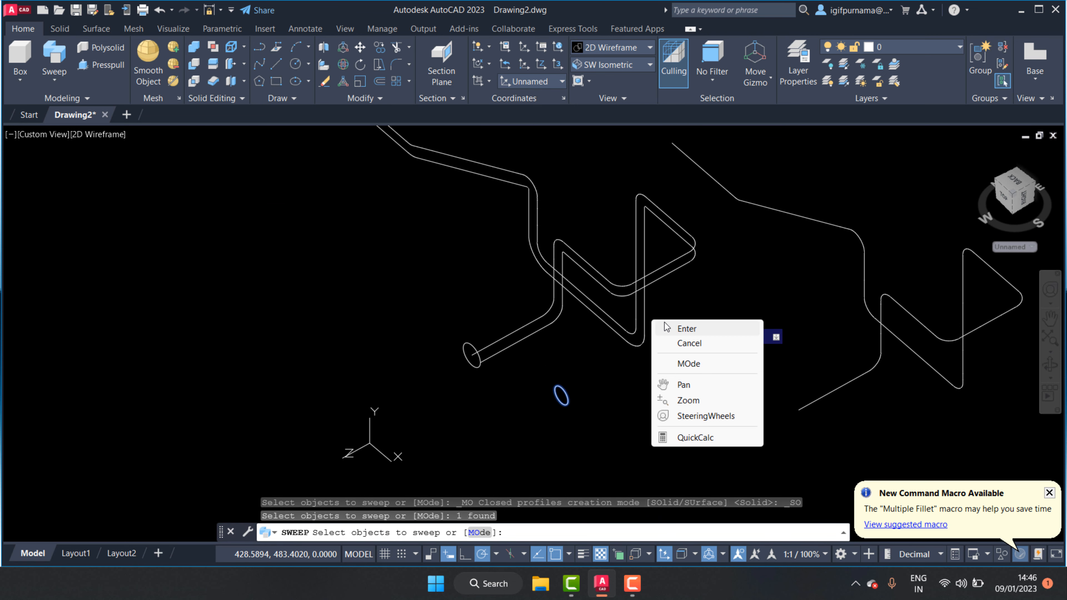
{"action": "left_click", "coordinate": [668, 328]}
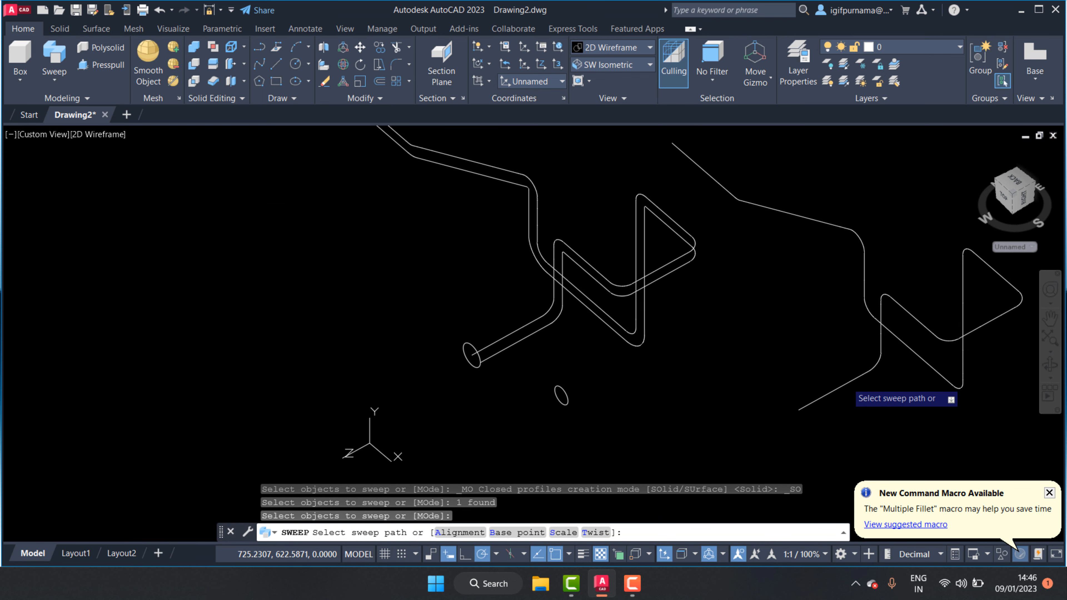
{"action": "left_click", "coordinate": [849, 386]}
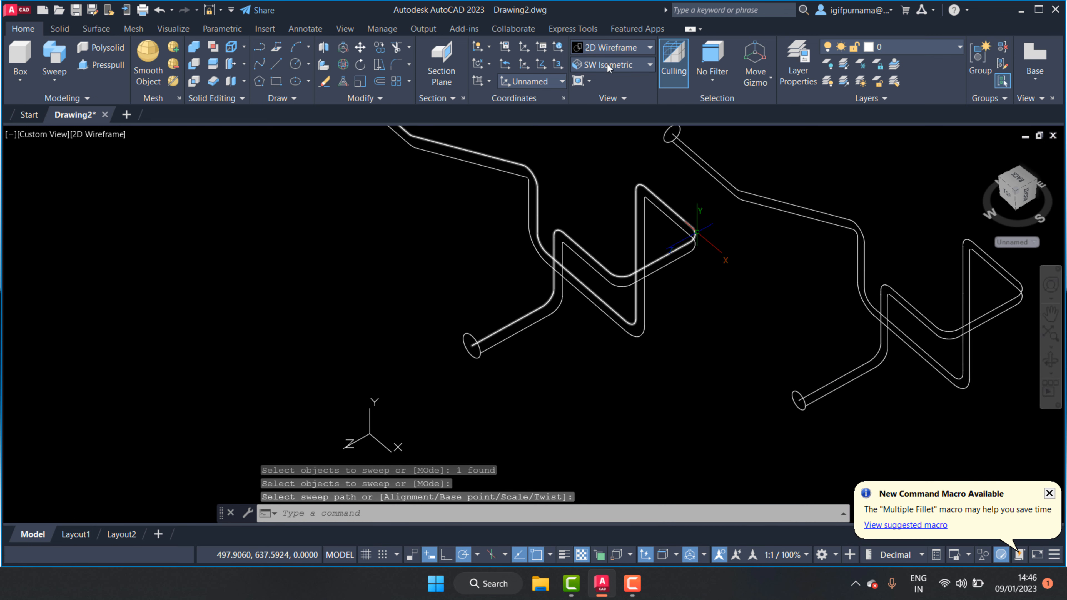
- Change the visual style of the view to Shaded
{"action": "left_click", "coordinate": [607, 64]}
{"action": "left_click", "coordinate": [611, 47]}
{"action": "left_click", "coordinate": [610, 46]}
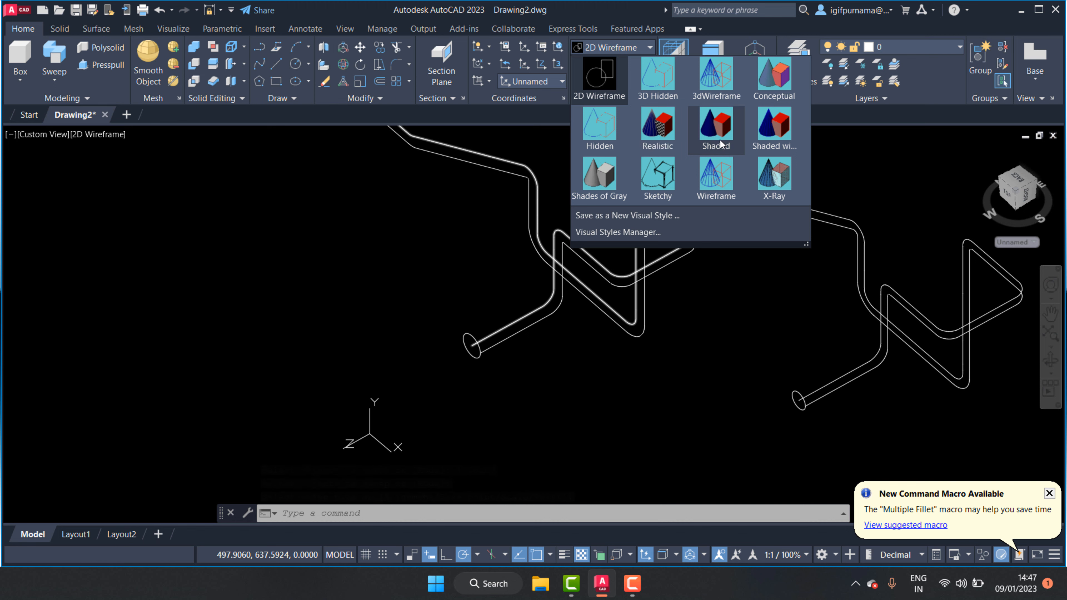
{"action": "left_click", "coordinate": [719, 139]}
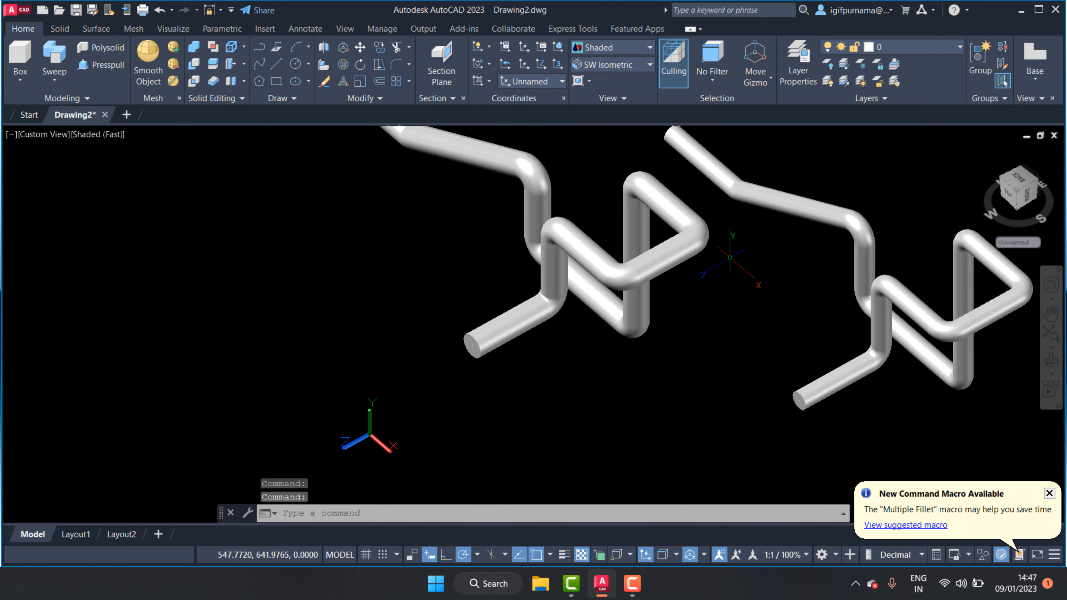
- Move the thinner pipe and its path from its lower end centre onto the lower end centre of the thicker pipe
{"action": "left_click", "coordinate": [360, 47]}
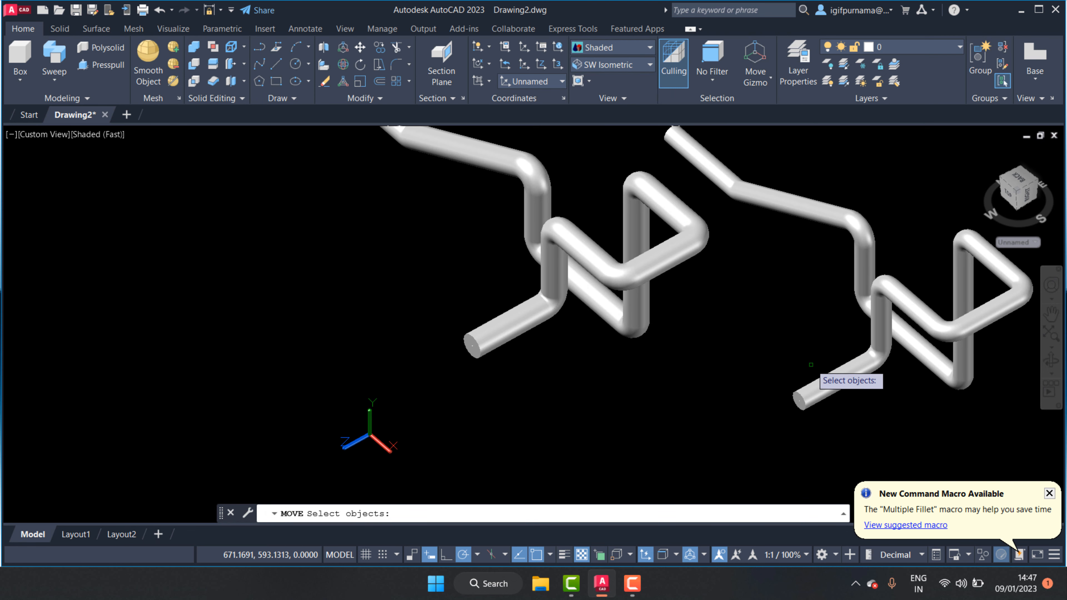
{"action": "left_click", "coordinate": [836, 374]}
{"action": "left_click", "coordinate": [800, 405]}
{"action": "key", "text": "Return"}
{"action": "scroll", "coordinate": [800, 402], "scroll_direction": "up", "scroll_amount": 3}
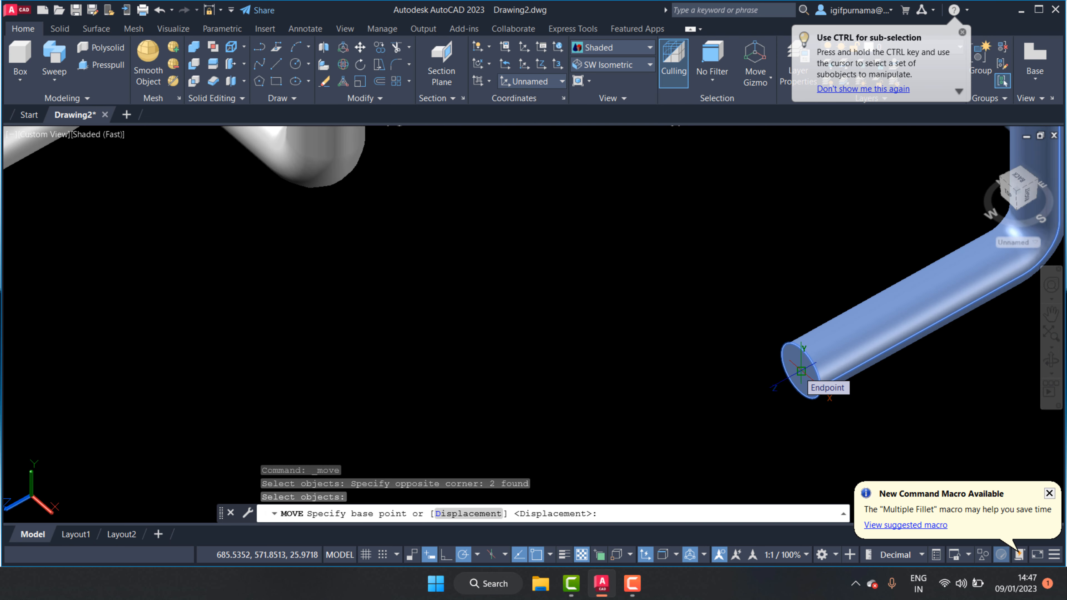
{"action": "left_click", "coordinate": [802, 370]}
{"action": "scroll", "coordinate": [802, 370], "scroll_direction": "down", "scroll_amount": 5}
{"action": "scroll", "coordinate": [607, 351], "scroll_direction": "up", "scroll_amount": 5}
{"action": "scroll", "coordinate": [607, 348], "scroll_direction": "up", "scroll_amount": 6}
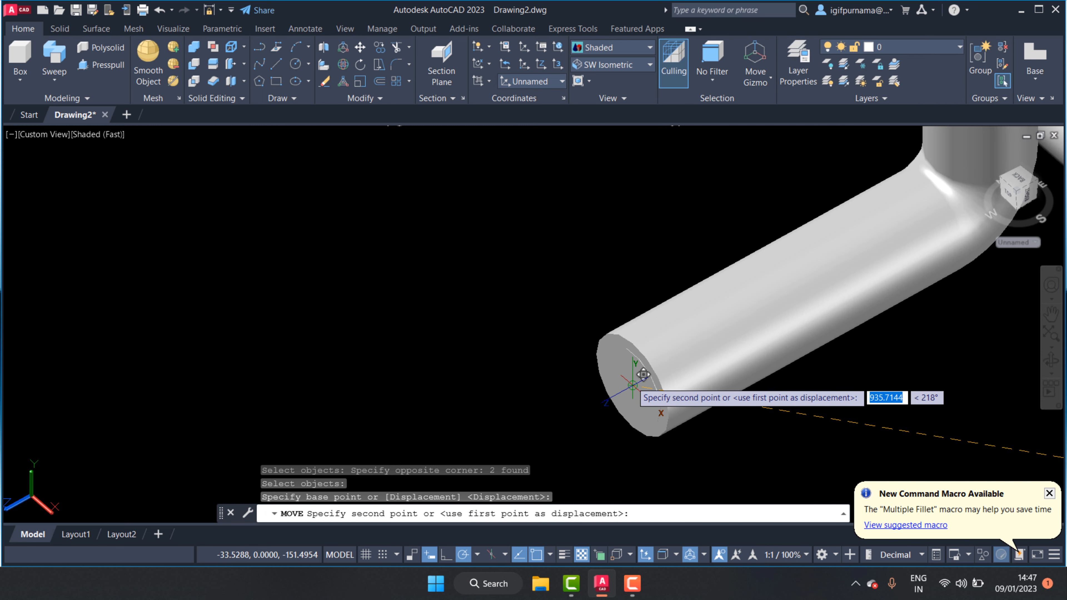
{"action": "left_click", "coordinate": [635, 381]}
- Try to combine the nested pipes with Union, selecting the outer pipe
{"action": "scroll", "coordinate": [614, 397], "scroll_direction": "down", "scroll_amount": 5}
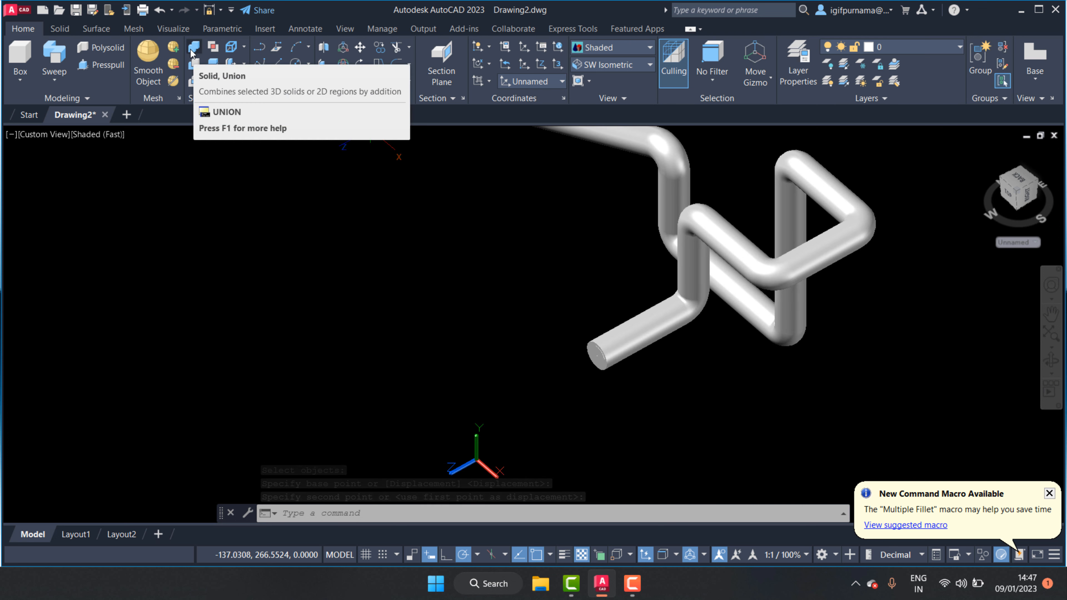
{"action": "left_click", "coordinate": [192, 51]}
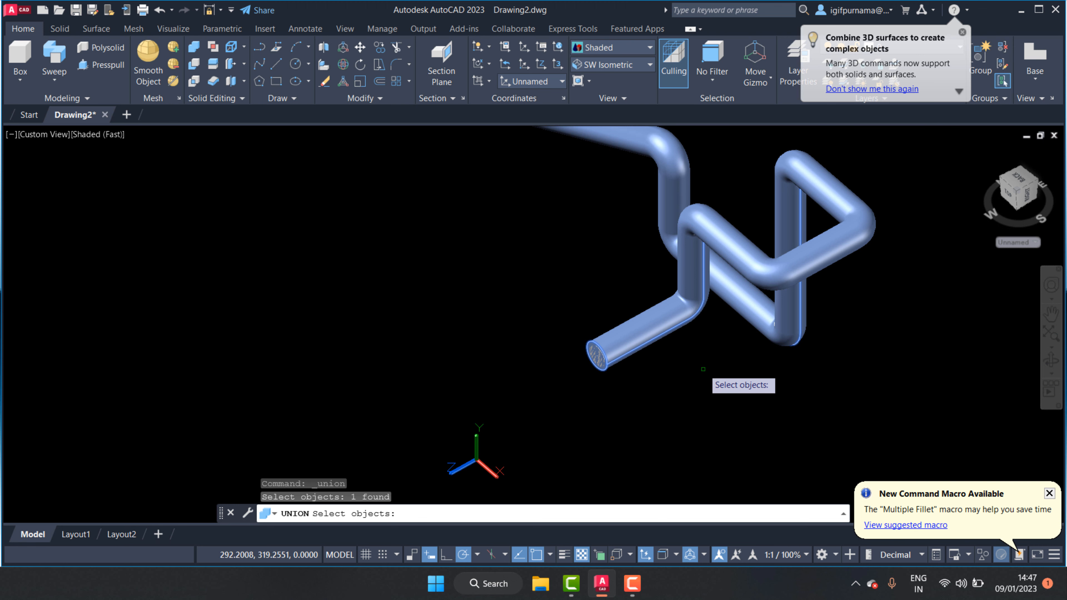
{"action": "key", "text": "Return"}
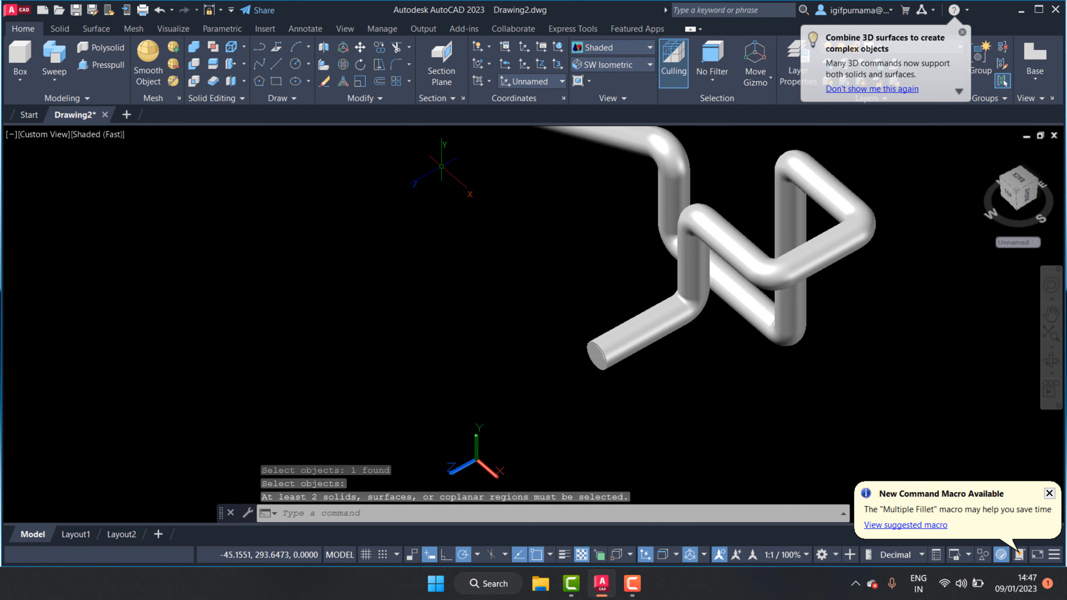
- Subtract the thinner inner pipe from the thicker outer pipe to hollow it out
{"action": "left_click", "coordinate": [195, 64]}
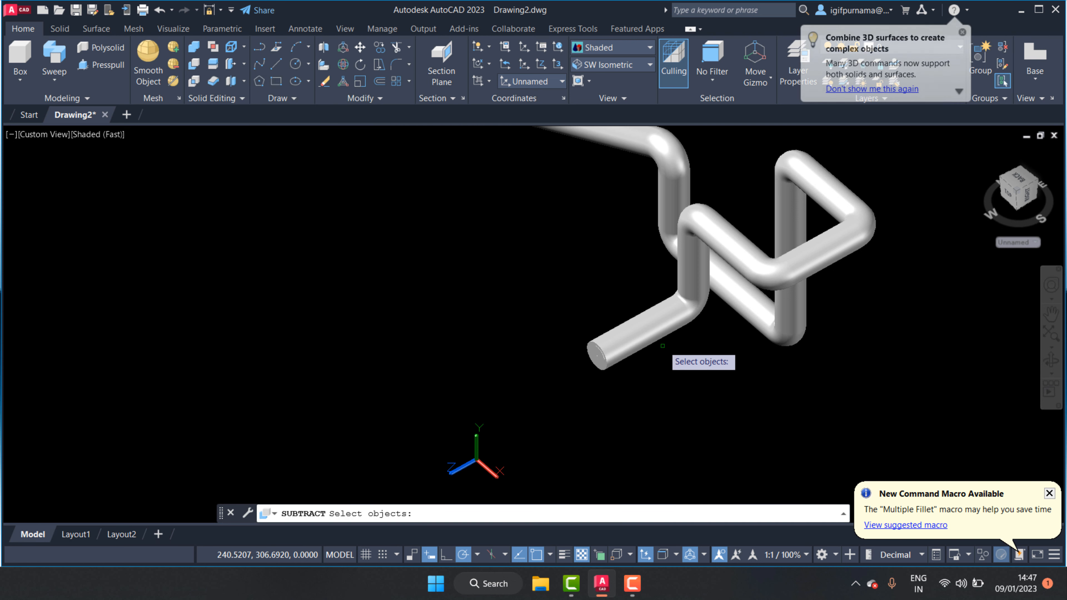
{"action": "left_click", "coordinate": [662, 326]}
{"action": "key", "text": "Return"}
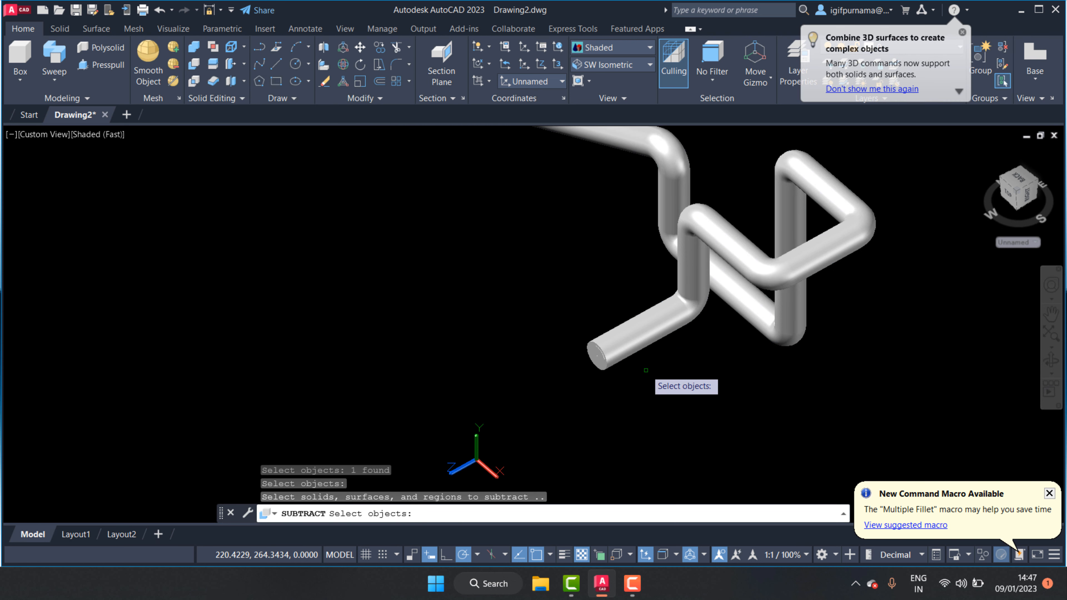
{"action": "scroll", "coordinate": [630, 370], "scroll_direction": "up", "scroll_amount": 5}
{"action": "left_click", "coordinate": [488, 300]}
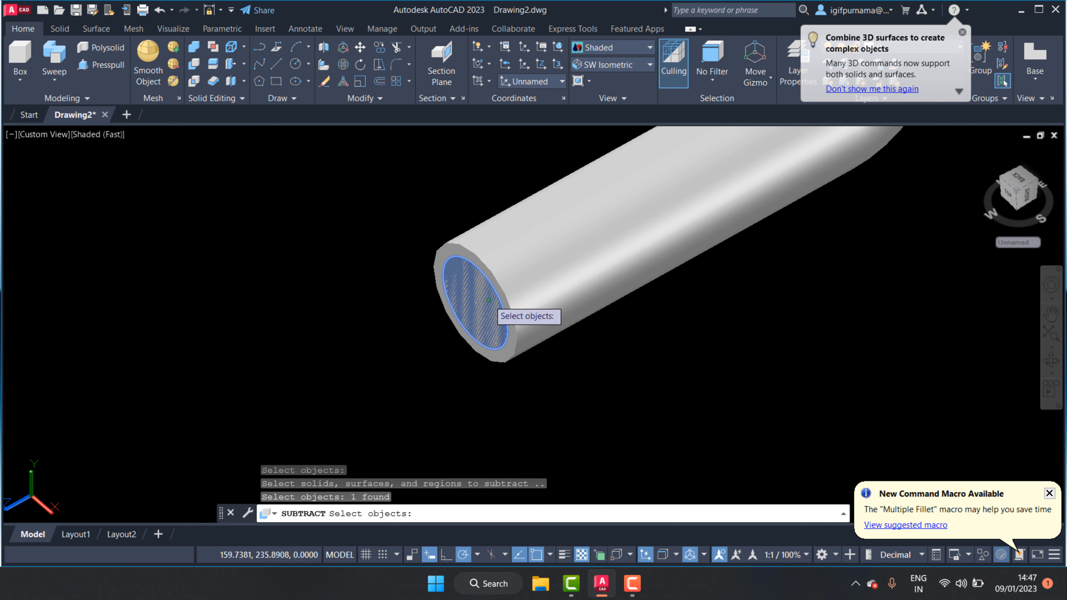
{"action": "key", "text": "Return"}
- Orbit around the pipe and examine its hollow open ends and bends from several sides
{"action": "scroll", "coordinate": [639, 377], "scroll_direction": "down", "scroll_amount": 8}
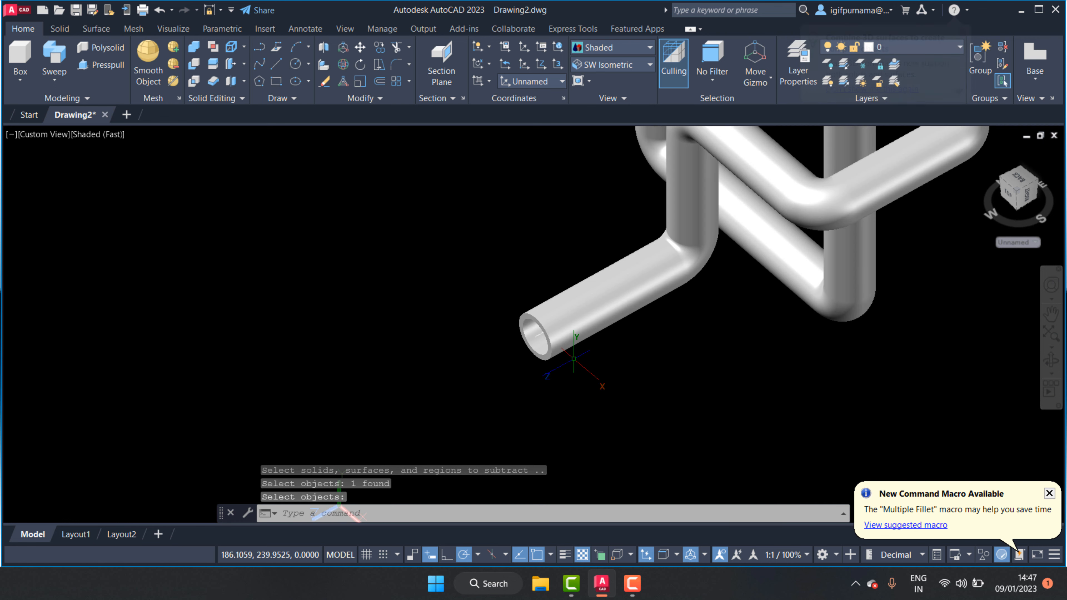
{"action": "left_click", "coordinate": [1052, 362]}
{"action": "left_click_drag", "start_coordinate": [672, 362], "coordinate": [807, 341]}
{"action": "scroll", "coordinate": [809, 330], "scroll_direction": "down", "scroll_amount": 8}
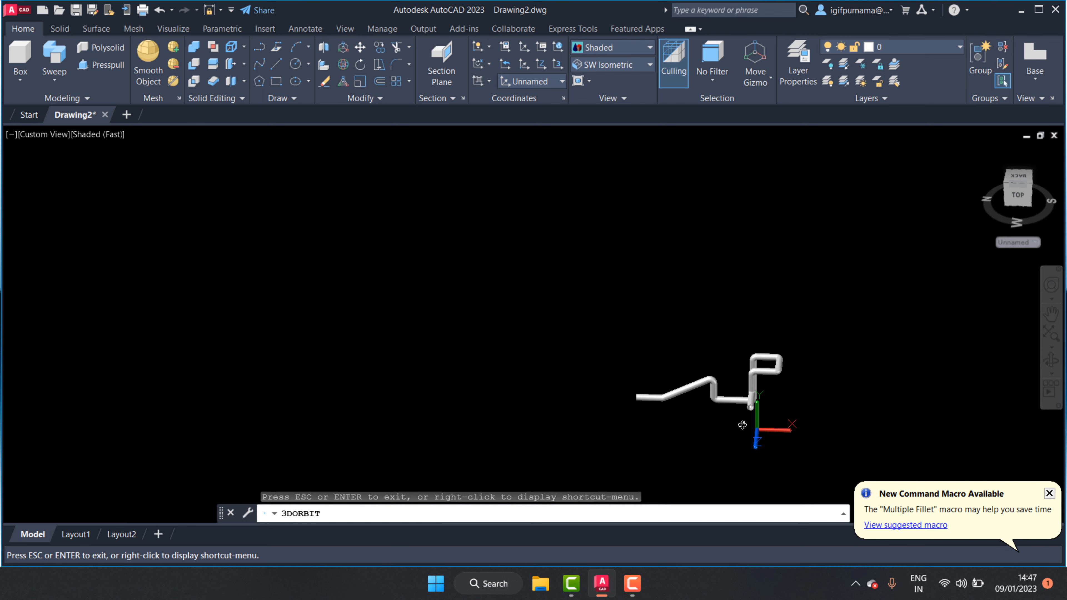
{"action": "scroll", "coordinate": [669, 442], "scroll_direction": "up", "scroll_amount": 10}
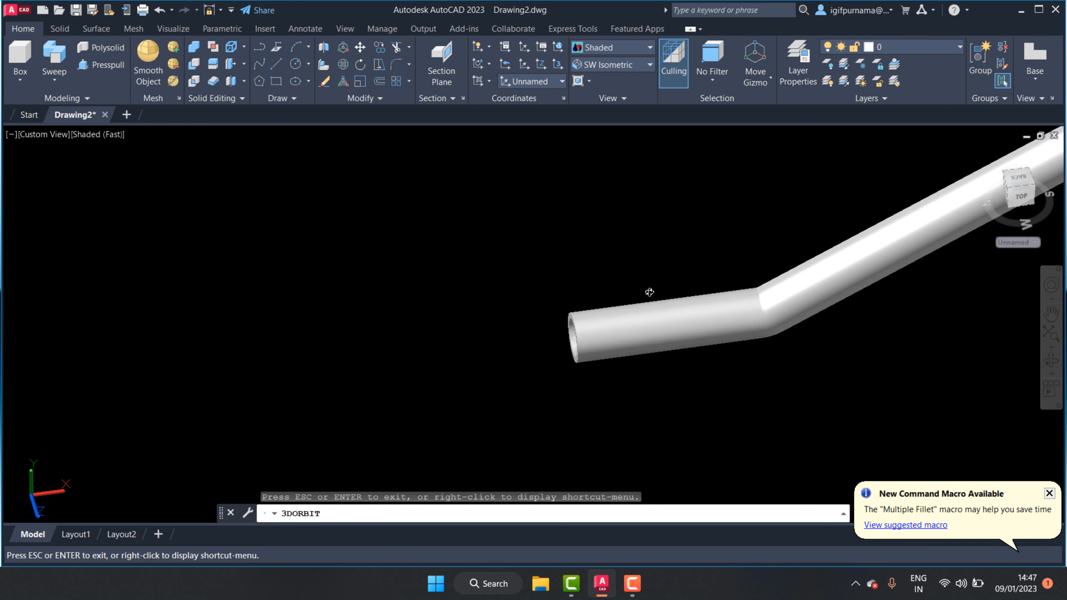
{"action": "left_click_drag", "start_coordinate": [649, 292], "coordinate": [682, 286]}
{"action": "scroll", "coordinate": [705, 282], "scroll_direction": "down", "scroll_amount": 7}
{"action": "scroll", "coordinate": [696, 503], "scroll_direction": "up", "scroll_amount": 3}
{"action": "scroll", "coordinate": [678, 364], "scroll_direction": "up", "scroll_amount": 3}
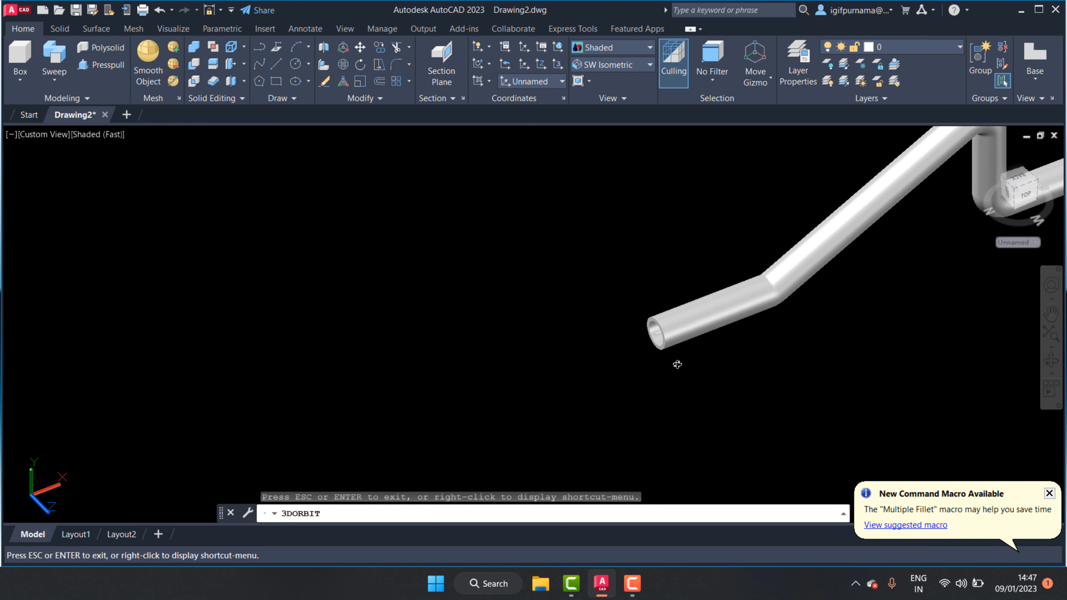
- Move the hollow pipe away from the leftover sweep paths into the empty space beside them
{"action": "scroll", "coordinate": [674, 355], "scroll_direction": "down", "scroll_amount": 8}
{"action": "left_click_drag", "start_coordinate": [667, 341], "coordinate": [723, 310]}
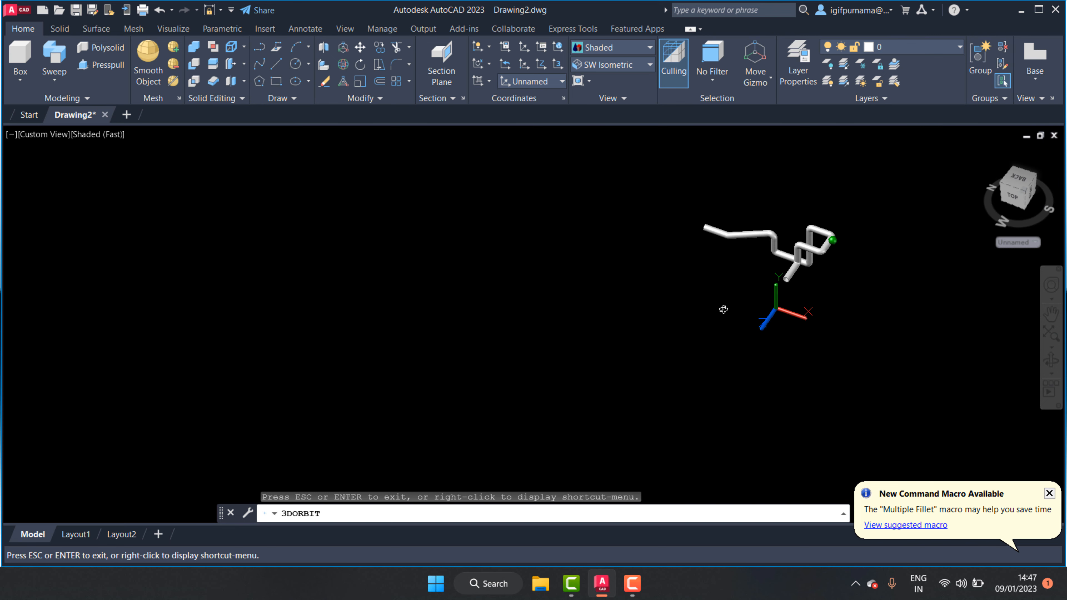
{"action": "scroll", "coordinate": [824, 277], "scroll_direction": "up", "scroll_amount": 8}
{"action": "right_click", "coordinate": [855, 210]}
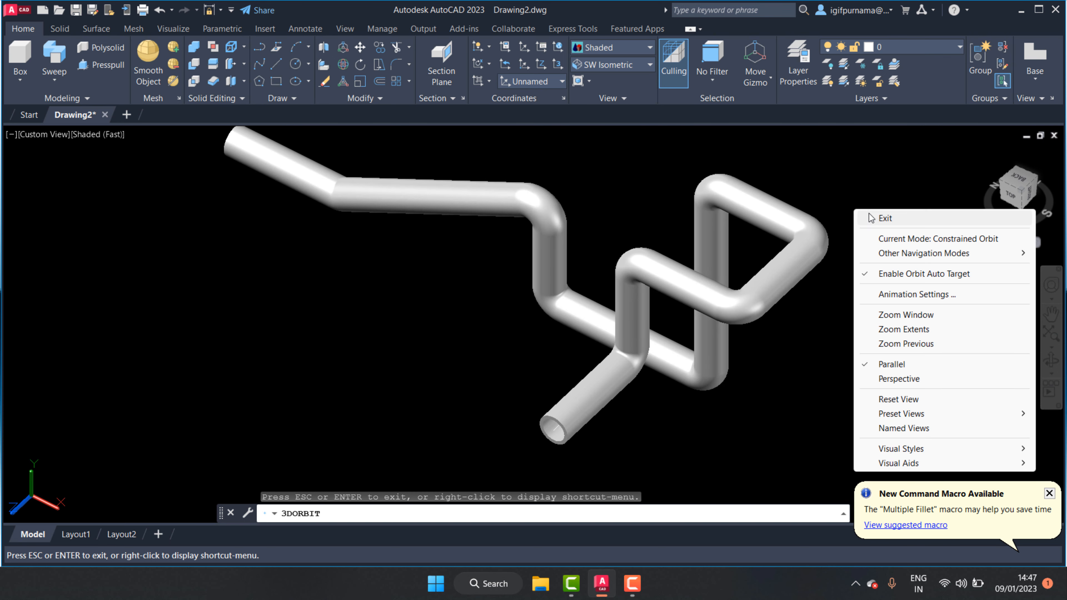
{"action": "left_click", "coordinate": [872, 218]}
{"action": "type", "text": "m"}
{"action": "key", "text": "Return"}
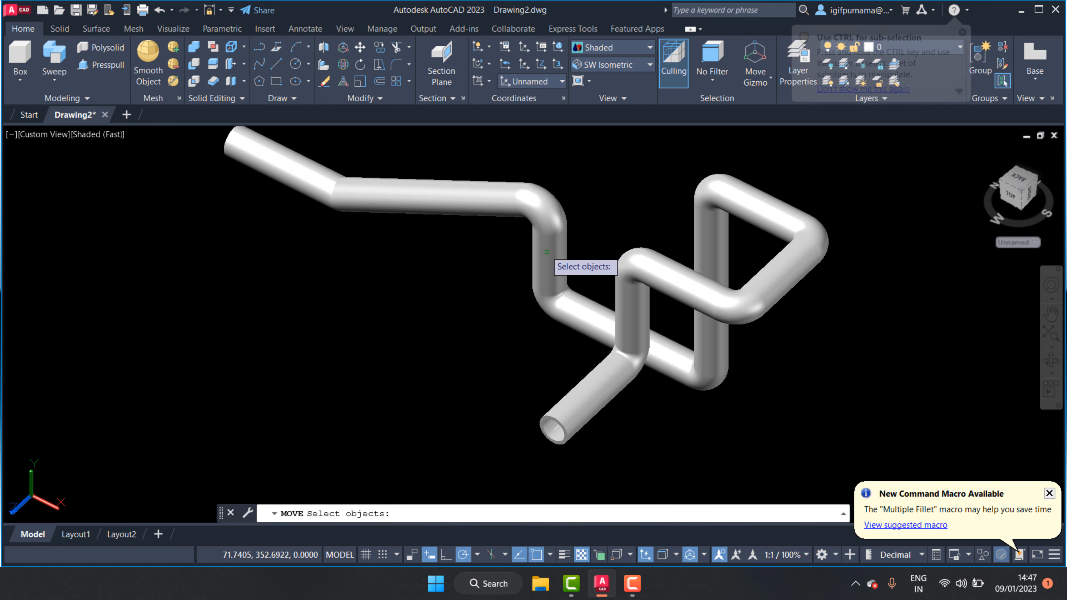
{"action": "left_click", "coordinate": [540, 269]}
{"action": "key", "text": "Return"}
{"action": "left_click", "coordinate": [549, 251]}
{"action": "scroll", "coordinate": [269, 281], "scroll_direction": "down", "scroll_amount": 6}
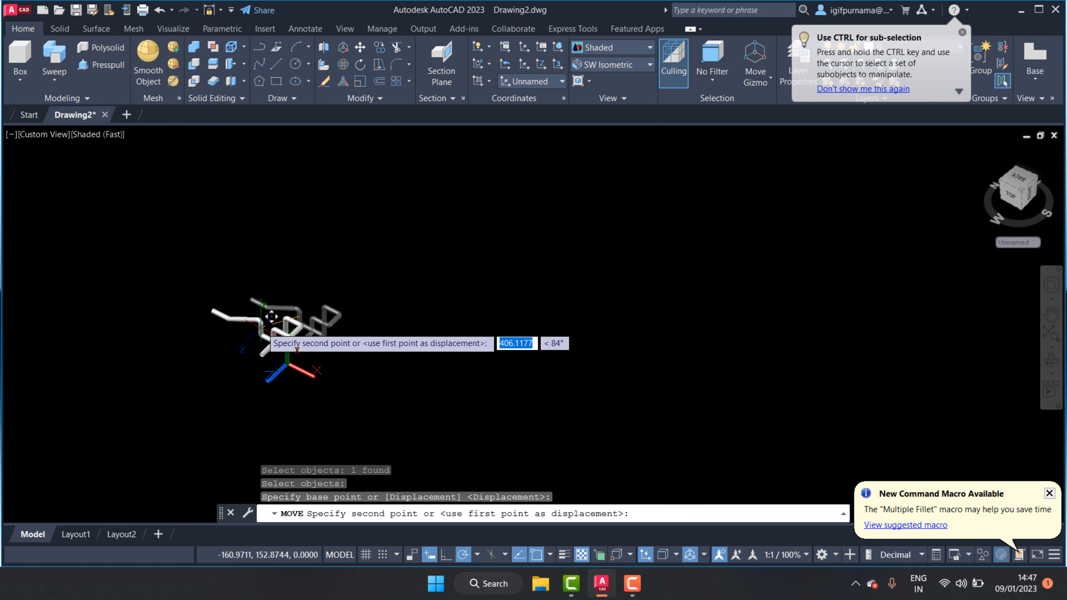
{"action": "left_click", "coordinate": [487, 335]}
- Erase the two leftover sweep path lines beside the hollow pipe
{"action": "left_click", "coordinate": [324, 81]}
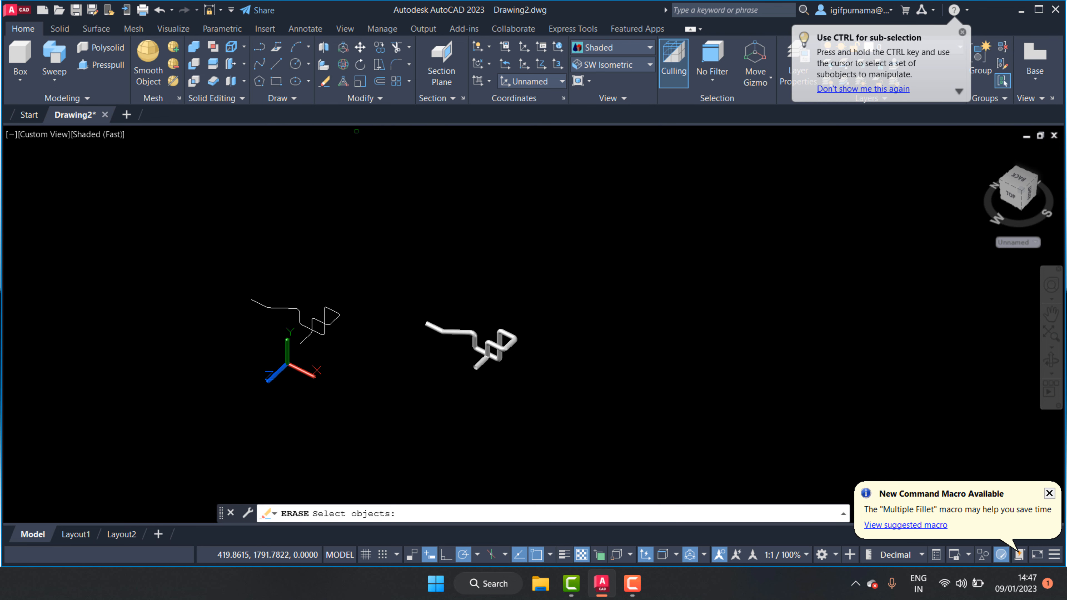
{"action": "left_click", "coordinate": [373, 370]}
{"action": "left_click", "coordinate": [234, 269]}
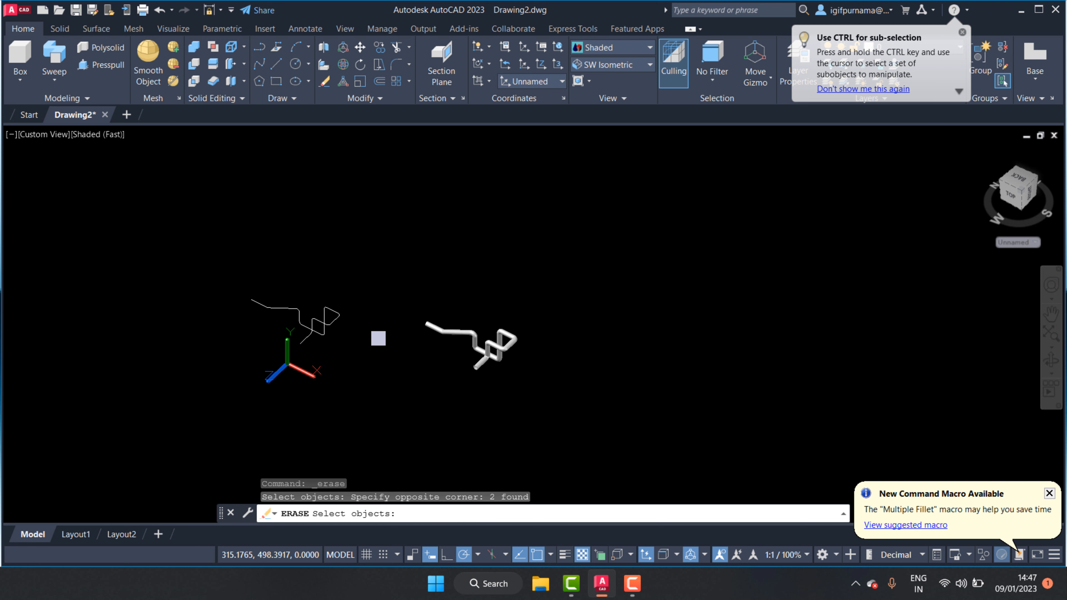
{"action": "key", "text": "Return"}
- Orbit around the isolated hollow pipe to examine its overall shape, bends and open ends from different directions
{"action": "scroll", "coordinate": [451, 355], "scroll_direction": "up", "scroll_amount": 7}
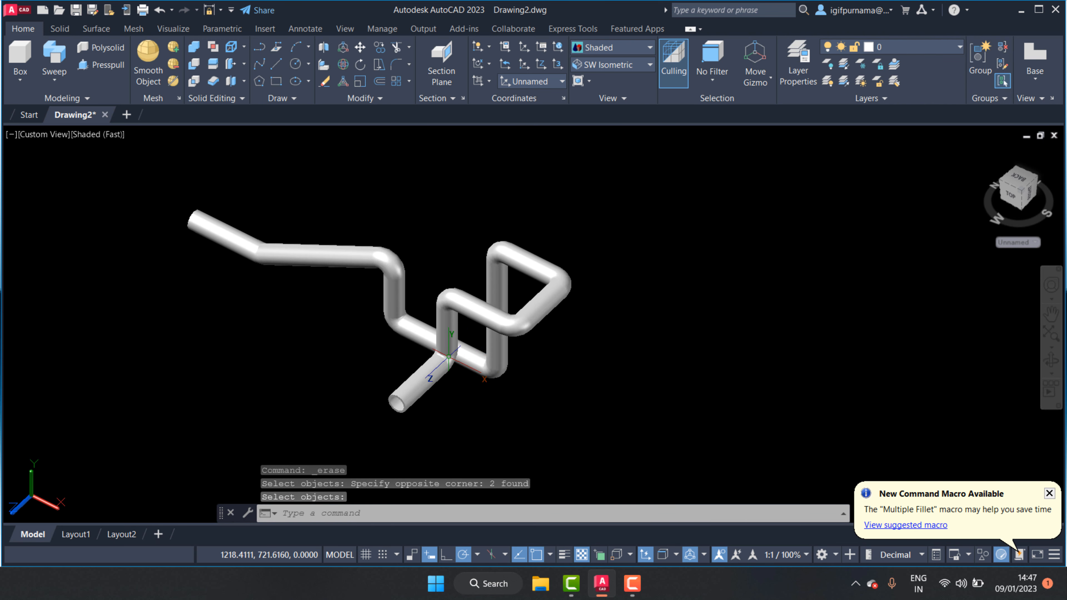
{"action": "left_click", "coordinate": [1052, 360]}
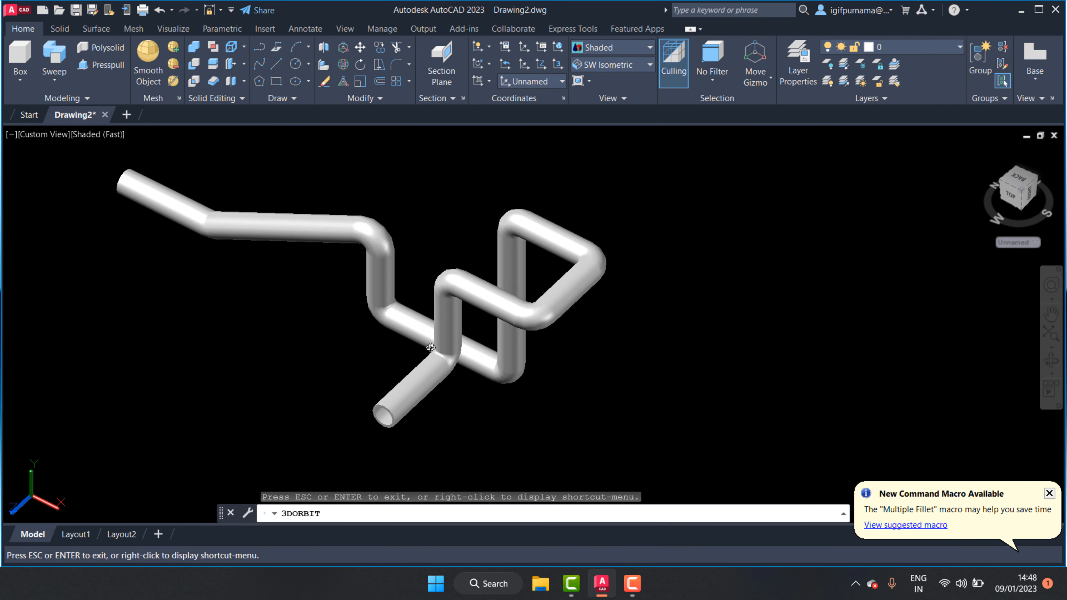
{"action": "left_click_drag", "start_coordinate": [525, 345], "coordinate": [429, 370]}
{"action": "right_click", "coordinate": [422, 360]}
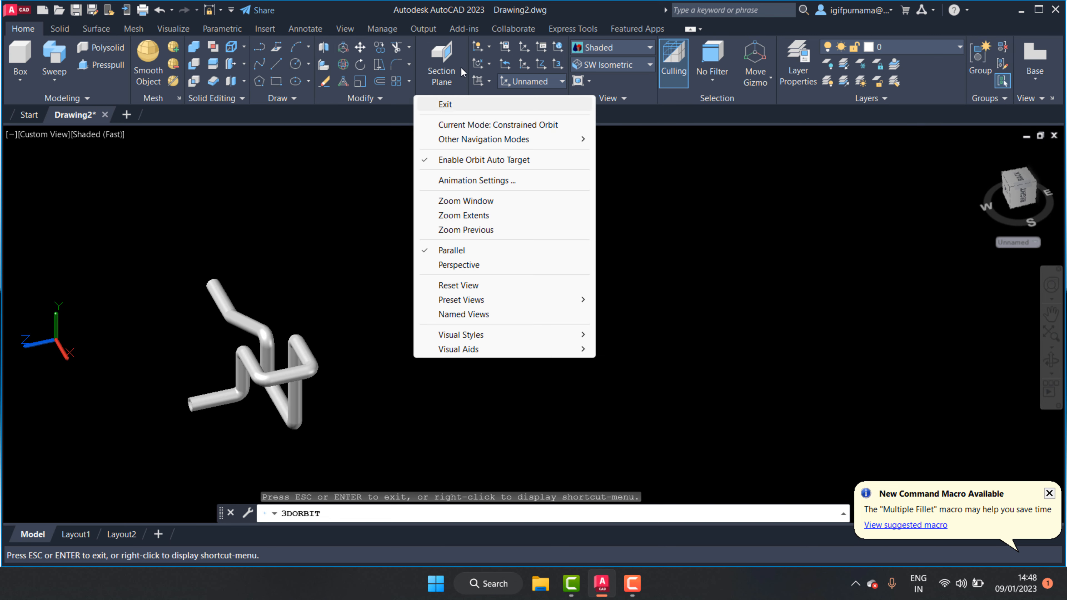
{"action": "left_click", "coordinate": [446, 104]}
{"action": "left_click", "coordinate": [1054, 368]}
{"action": "left_click_drag", "start_coordinate": [757, 349], "coordinate": [348, 334]}
{"action": "right_click", "coordinate": [425, 289]}
{"action": "left_click", "coordinate": [447, 296]}
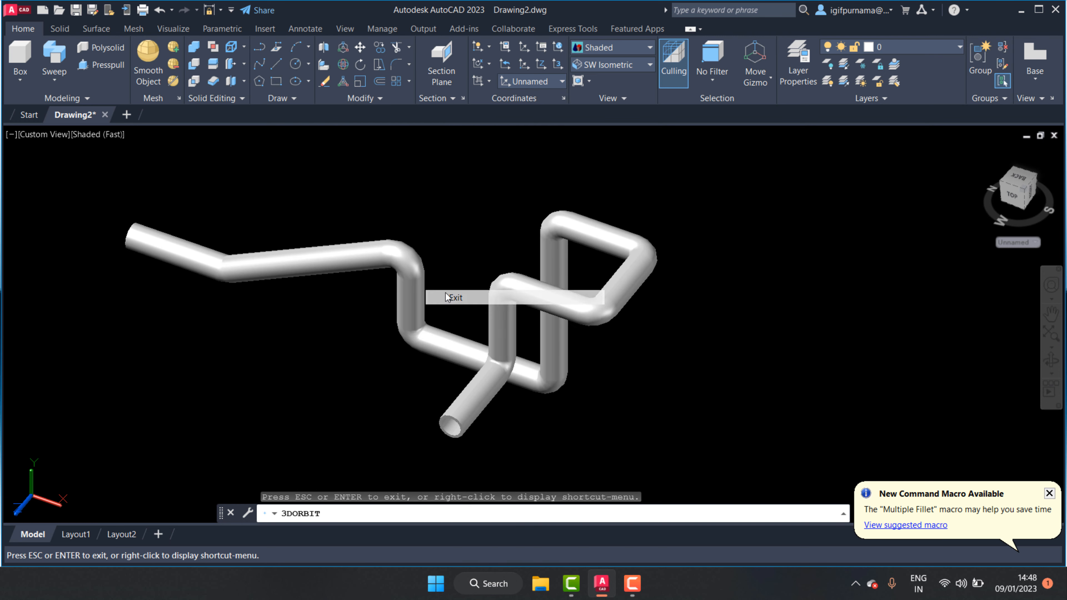